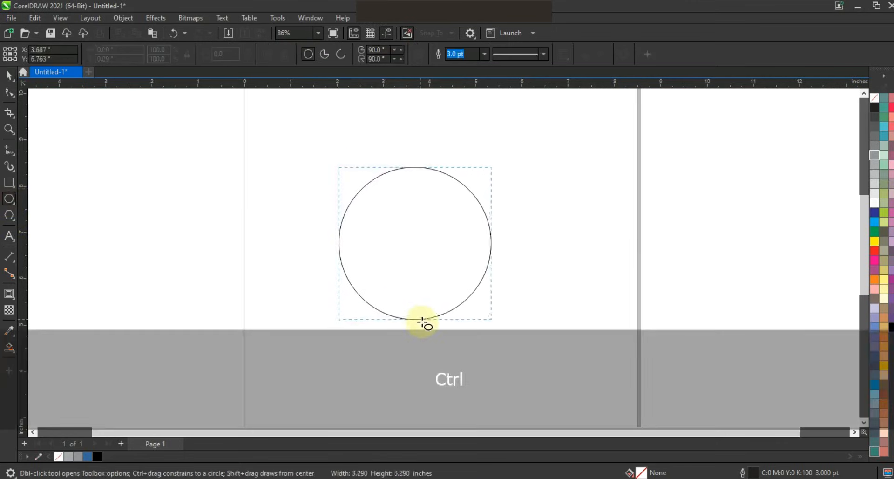
Create a smaller copy of the circle inside the original, meeting its upper edge, and align their centers horizontally
click(9, 75)
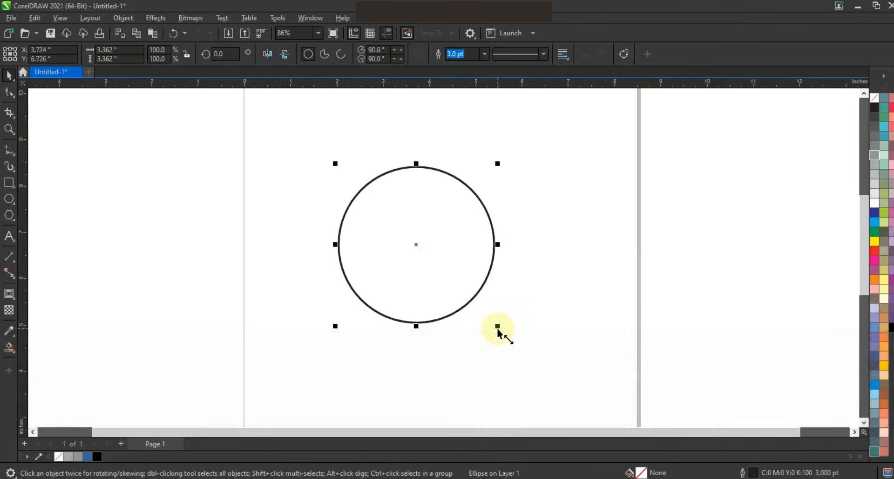
drag(493, 326, 468, 302)
shift+click(459, 312)
key(c)
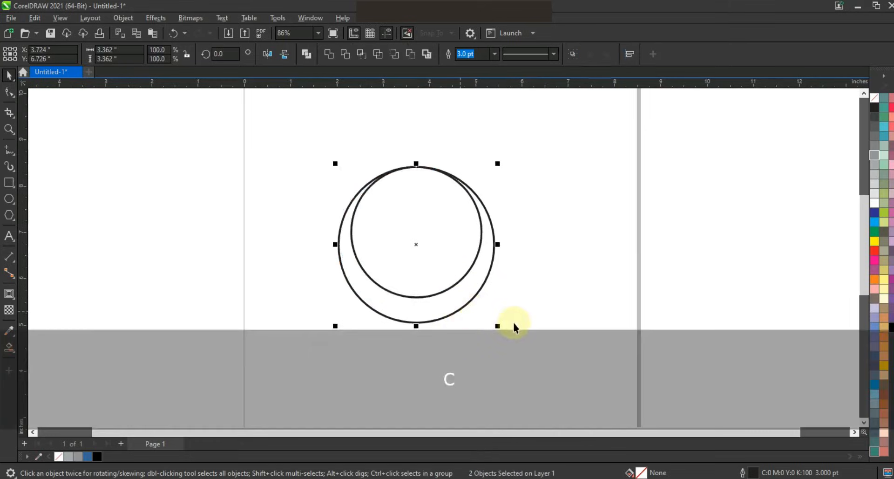
Shrink the inner circle to about 2.63 inches in diameter and center it horizontally within the large circle
click(514, 323)
click(447, 281)
drag(485, 301, 476, 295)
shift+click(473, 298)
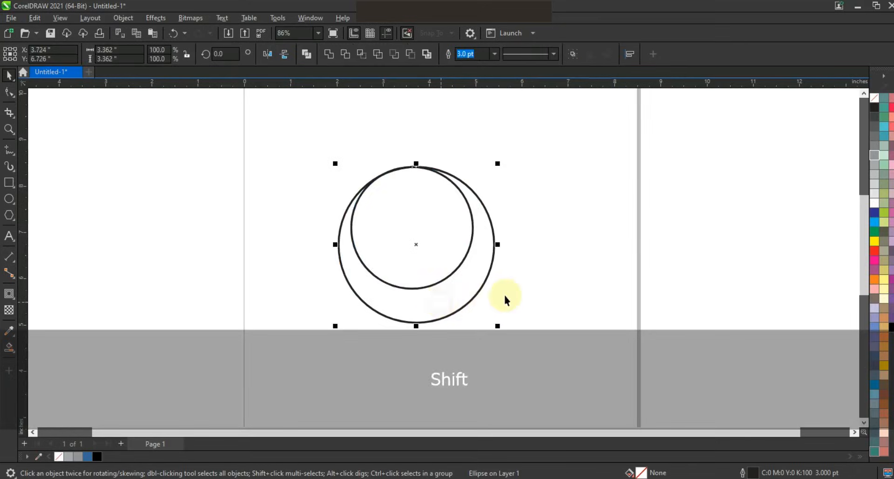
key(c)
key(Up)
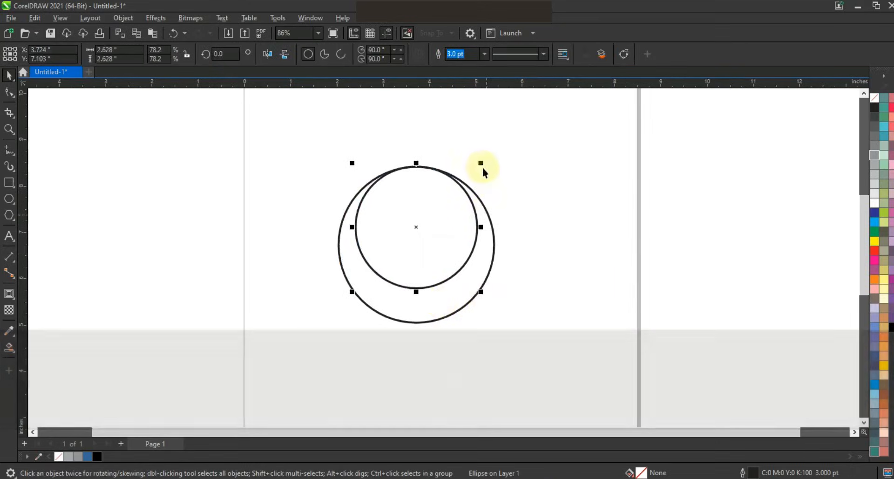
Create a smaller copy of the inner circle, shift it slightly down and scale it to about 2.54 inches
drag(480, 164, 476, 171)
key(Down)
key(Down)
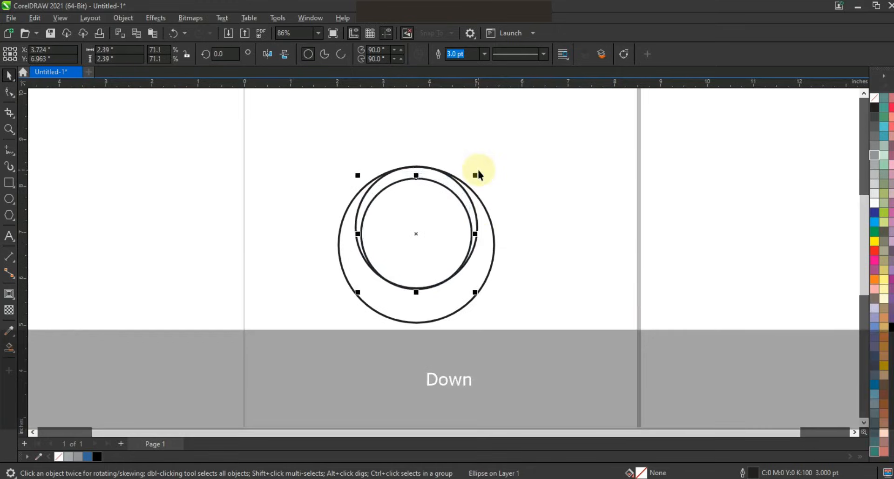
drag(475, 292, 480, 299)
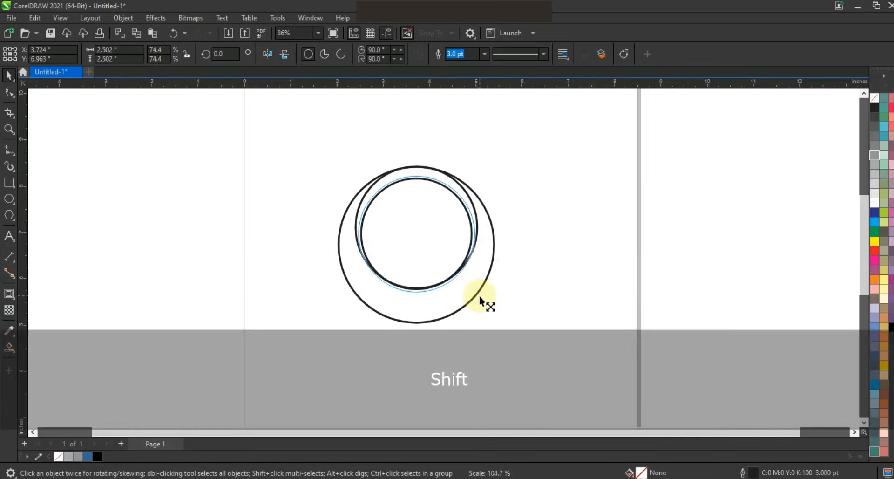
drag(480, 297, 479, 297)
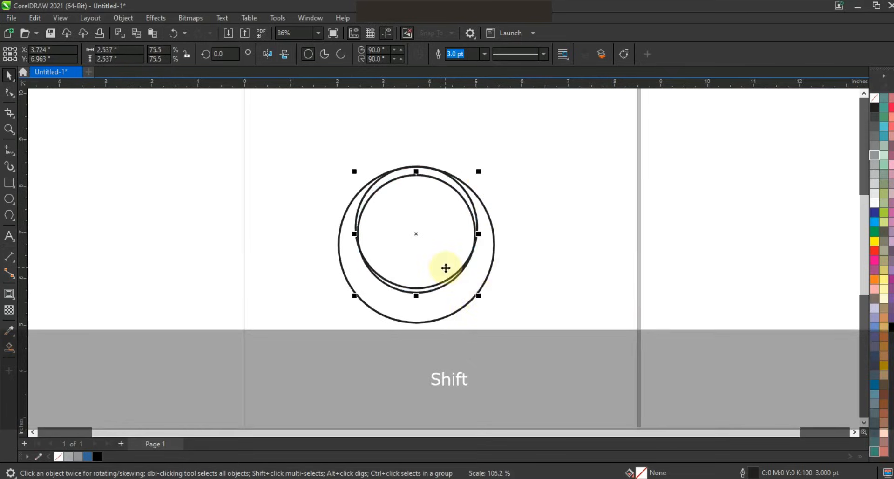
Nudge the 2.54-inch circle down to about Y 6.74 inches so it overlaps the lower part of the other inner circle
key(Down)
key(Down)
key(Down)
key(Down)
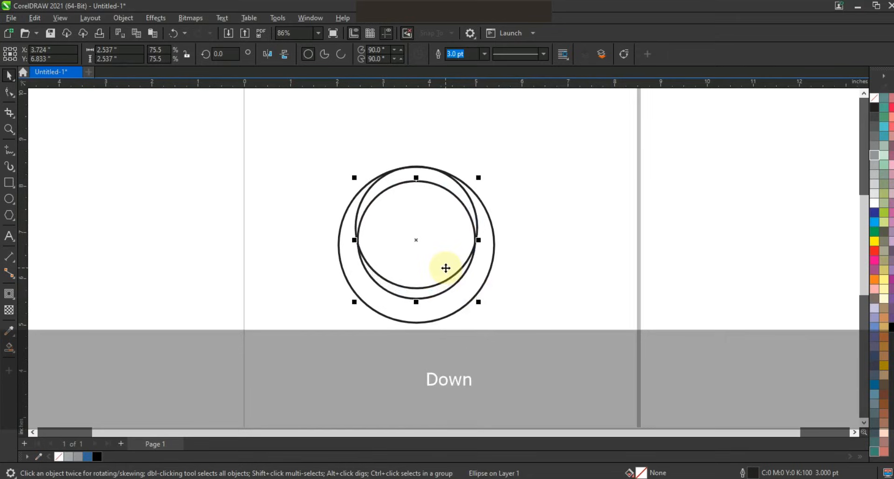
key(Down)
key(Down)
key(Down)
key(Down)
key(Down)
key(Down)
key(Down)
key(Down)
key(Down)
key(Down)
key(Down)
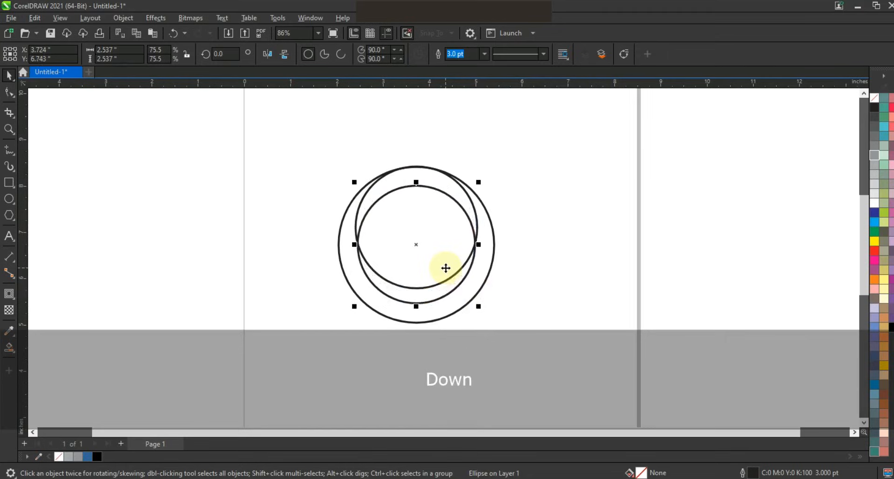
click(538, 205)
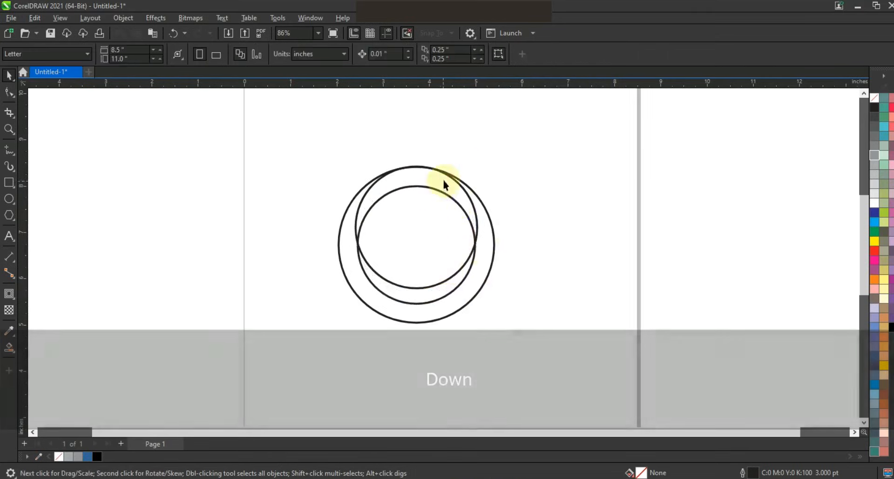
Create a slightly larger concentric copy of the upper inner circle, about 2.78 inches in diameter
click(446, 175)
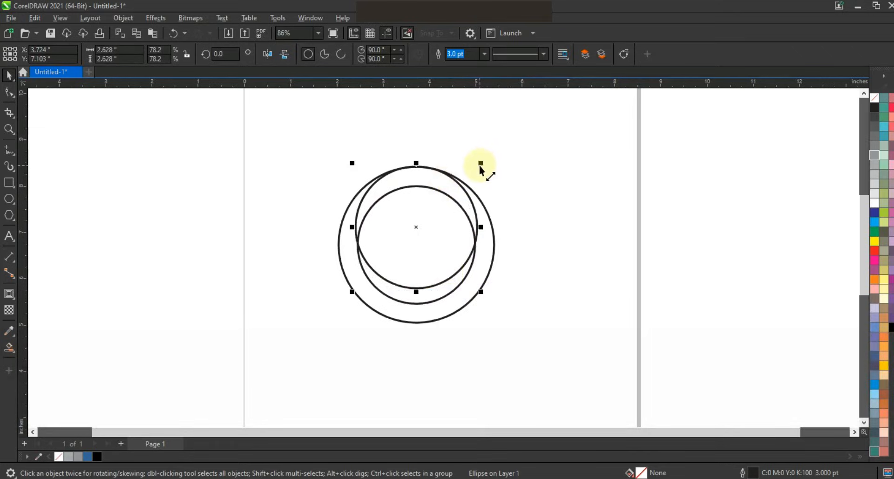
key(shift)
drag(480, 163, 486, 160)
click(561, 158)
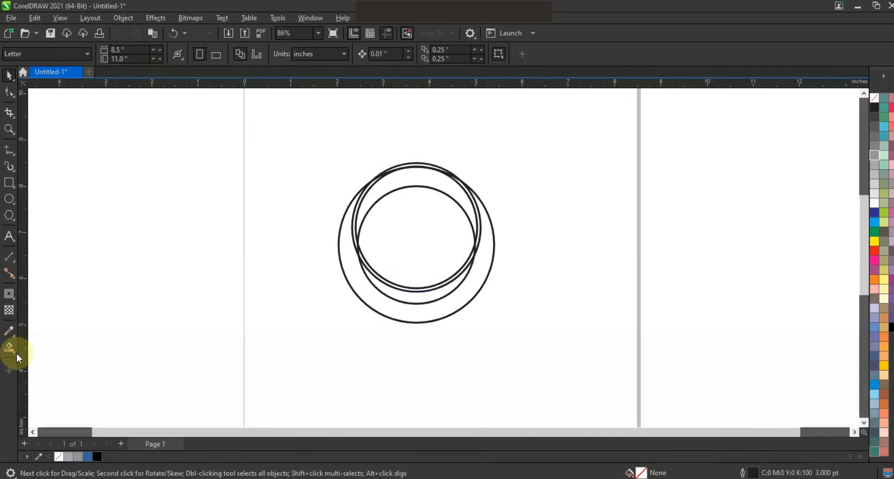
Smart-fill the outer crescent and the upper inner crescent in blue, joining the outer crescent's regions into one shape
click(13, 350)
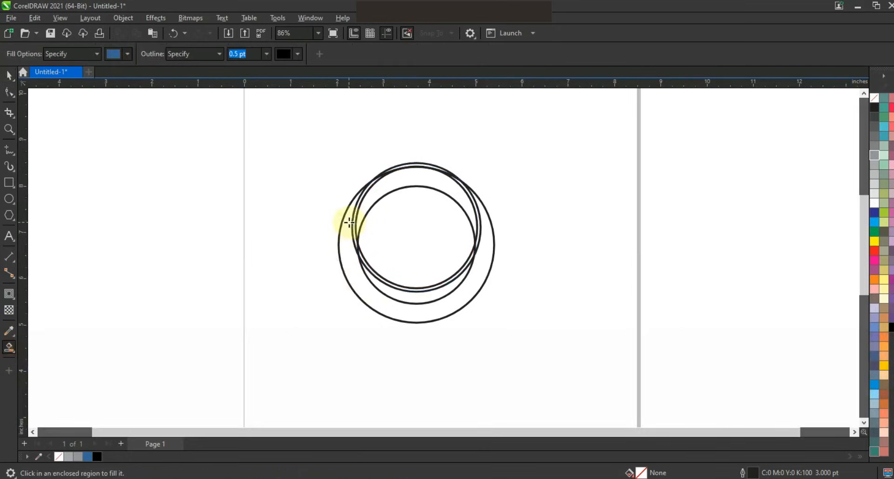
click(349, 223)
click(399, 295)
click(9, 75)
shift+click(480, 260)
click(306, 54)
click(591, 213)
click(8, 348)
click(473, 212)
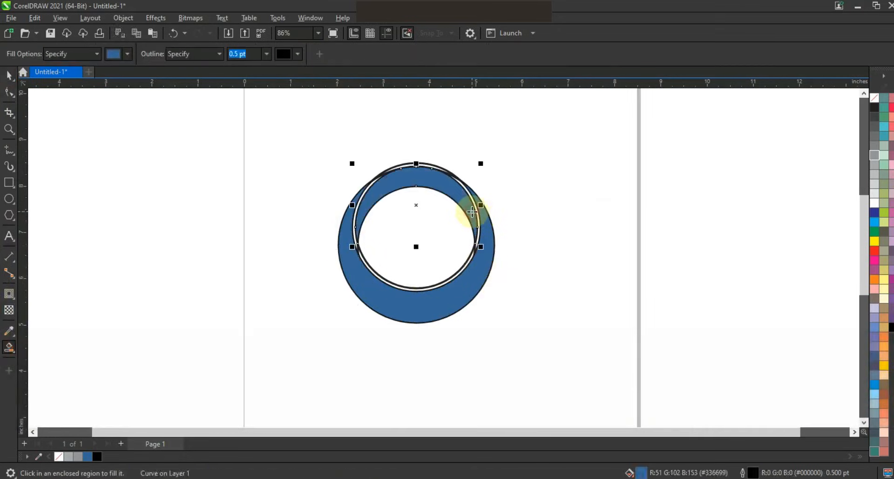
Move the 2.78-inch construction circle to the right of the emblem and delete the leftover inner circles
click(9, 75)
click(259, 116)
drag(428, 165, 618, 153)
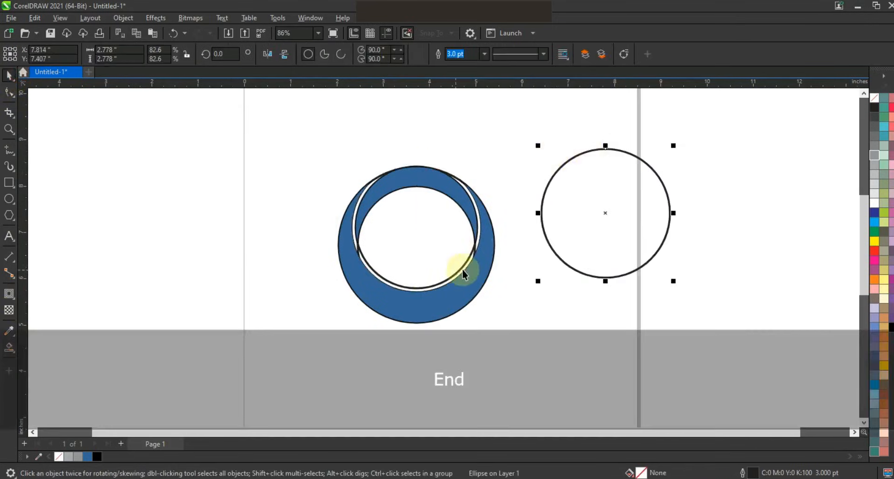
click(460, 267)
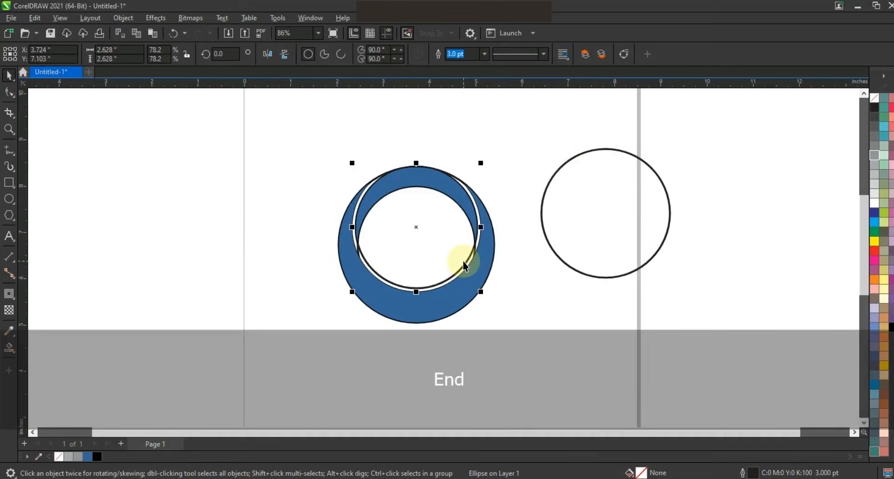
key(Delete)
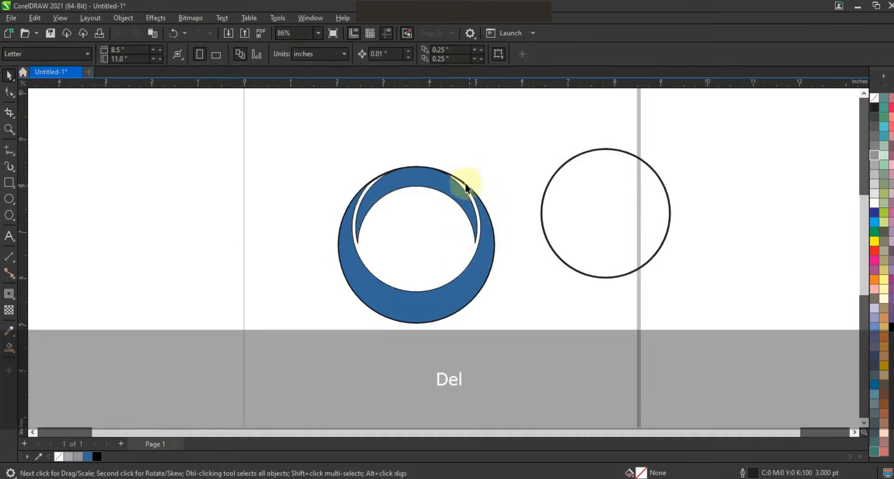
Select both blue crescents and remove their outlines
drag(517, 130, 308, 340)
right_click(874, 97)
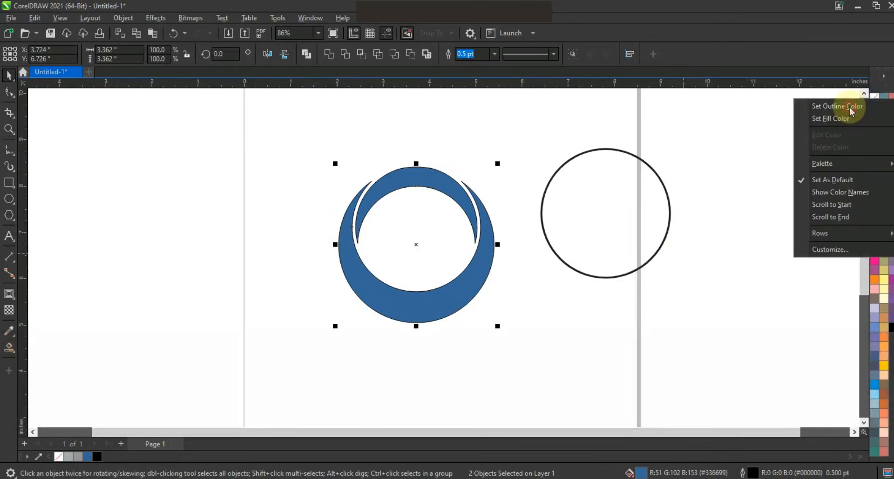
click(849, 108)
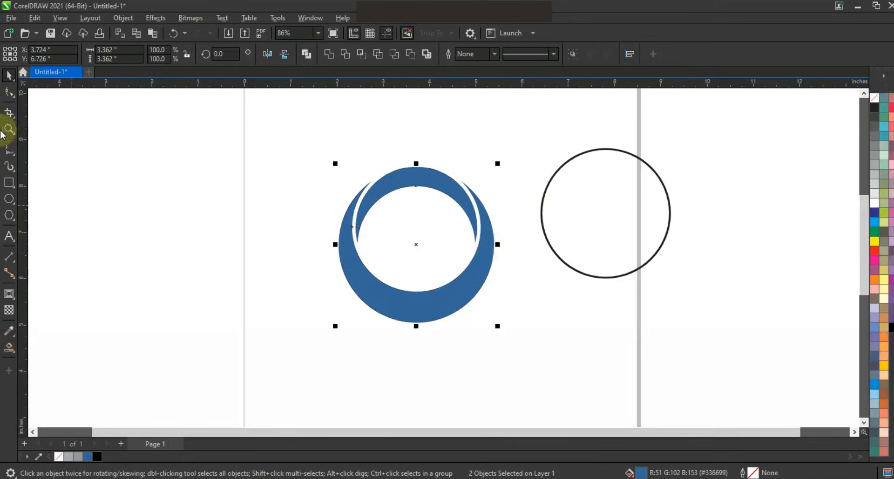
click(143, 255)
Draw a narrow upright rectangle about 0.66 by 2.36 inches and move it over the ring's lower-left part
click(9, 182)
drag(78, 178, 109, 291)
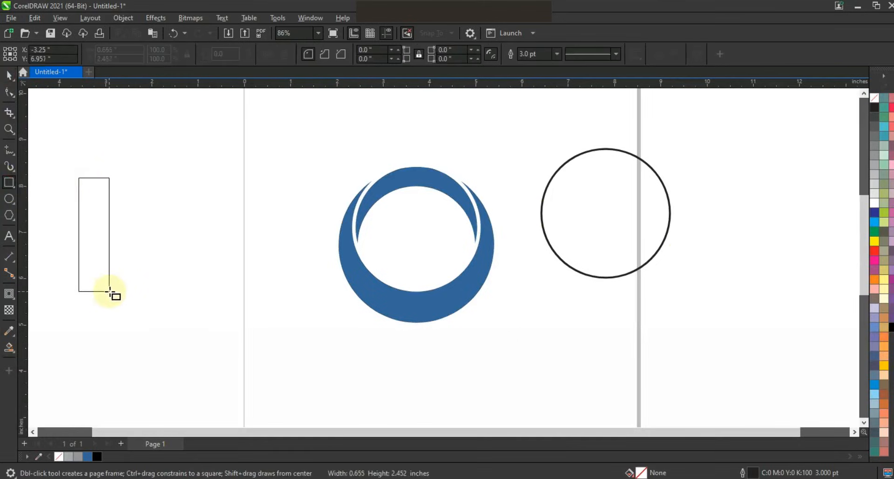
drag(110, 292, 110, 291)
click(9, 75)
drag(104, 243, 403, 313)
Skew the rectangle into a bar leaning down to the left, about 1.62 inches wide and 2.39 inches high overall
click(389, 341)
drag(393, 361, 350, 352)
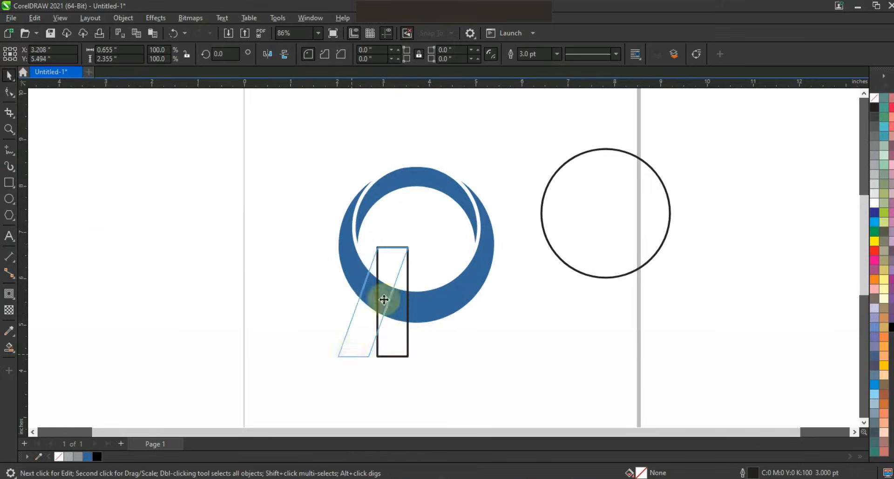
drag(393, 279, 406, 273)
drag(392, 240, 392, 237)
click(396, 303)
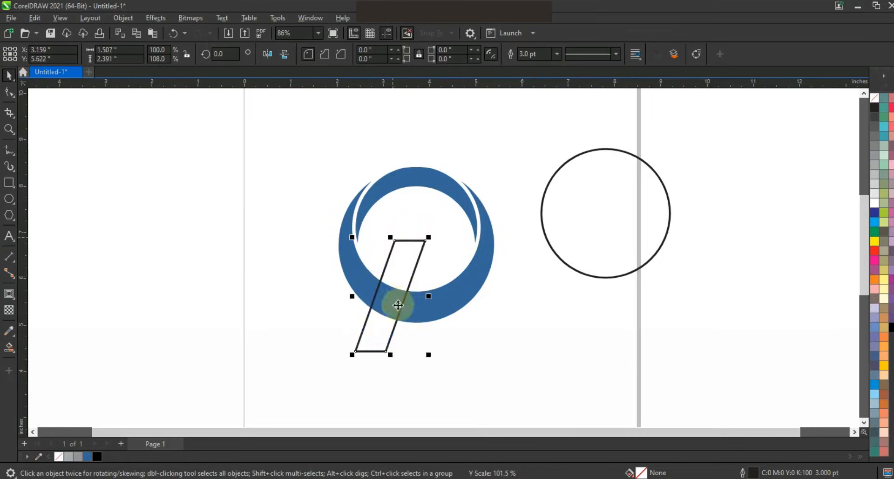
drag(384, 355, 385, 357)
click(444, 357)
Create a horizontally mirrored copy of the slanted bar on its right side
click(384, 315)
click(354, 308)
drag(349, 296, 437, 301)
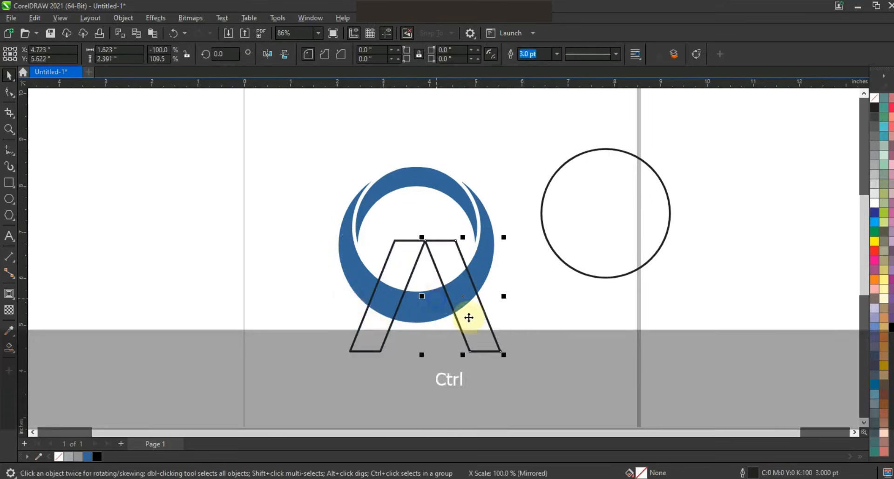
Nudge the mirrored bar left until both upper ends overlap as an A, and widen the pair to about 2.98 inches
key(Left)
key(Left)
key(Left)
key(Left)
key(Left)
key(Left)
key(Left)
key(Left)
key(Left)
key(Left)
key(Left)
key(Left)
key(Left)
key(Left)
key(Left)
key(Left)
key(Left)
key(Left)
key(Left)
key(Left)
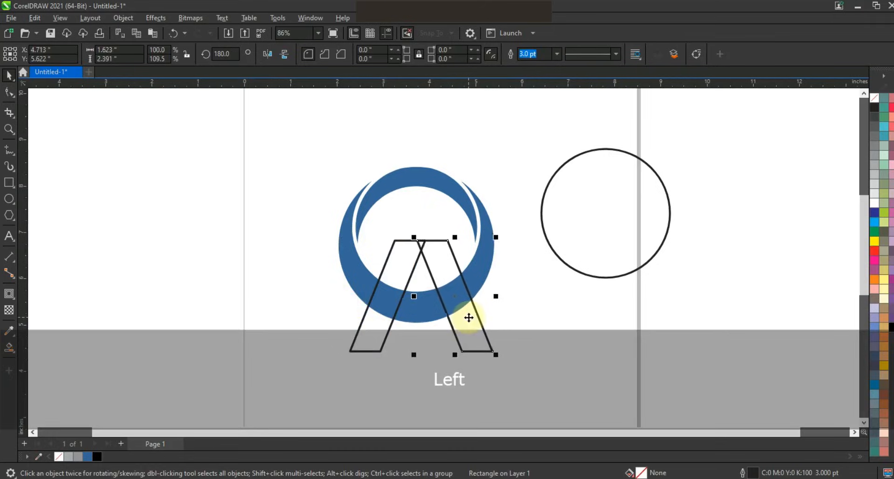
key(Left)
key(Left)
key(Left)
key(Left)
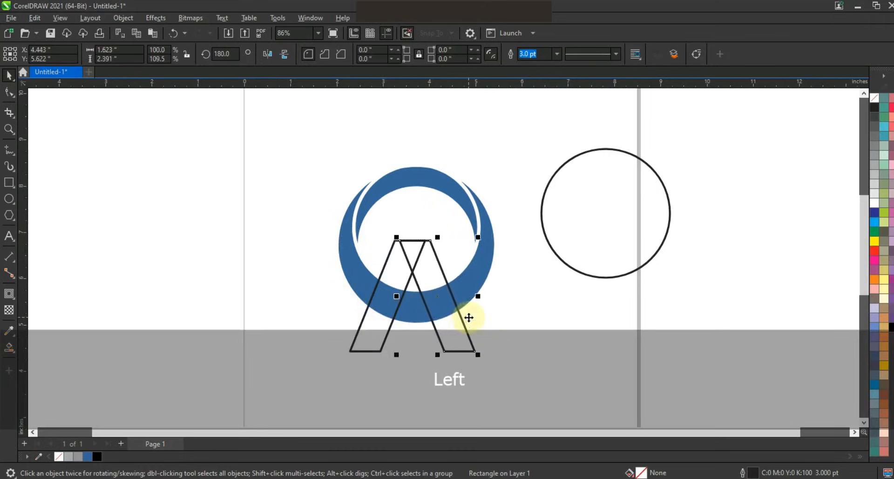
key(Right)
key(Right)
key(Right)
key(Right)
key(Right)
key(Right)
key(Right)
key(Right)
key(Right)
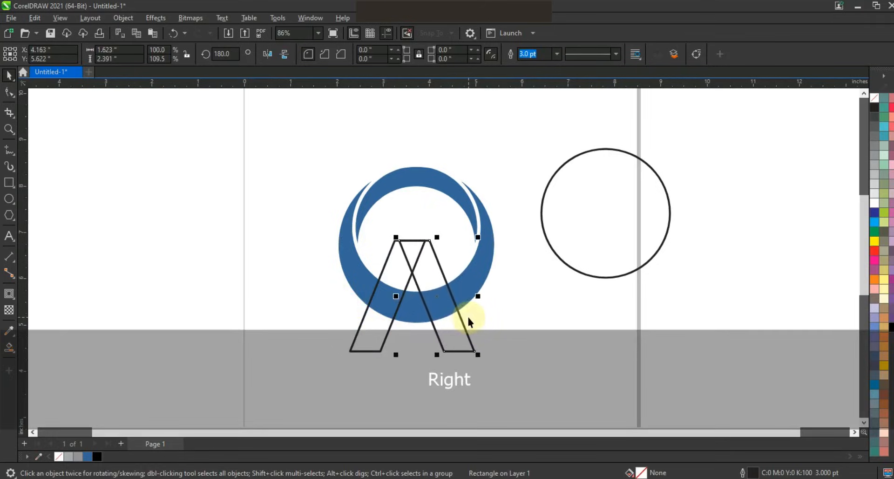
drag(399, 285, 490, 298)
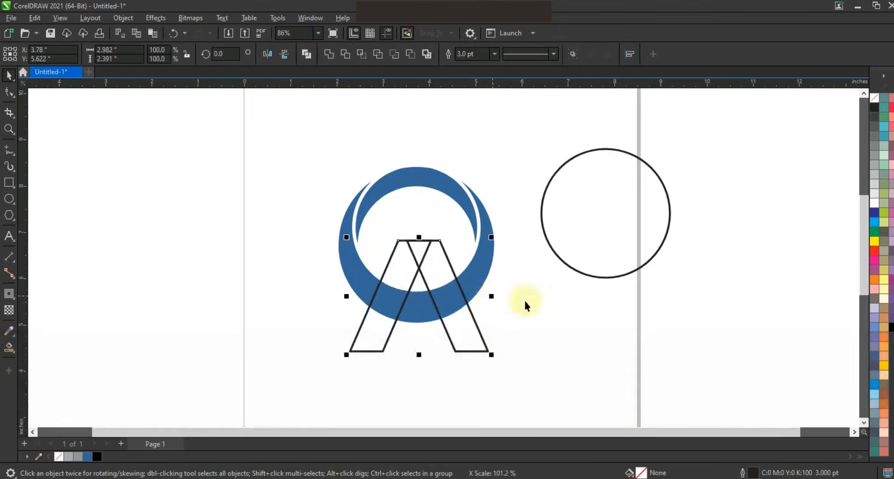
Give the outer crescent a black outline and remove its blue fill
click(474, 278)
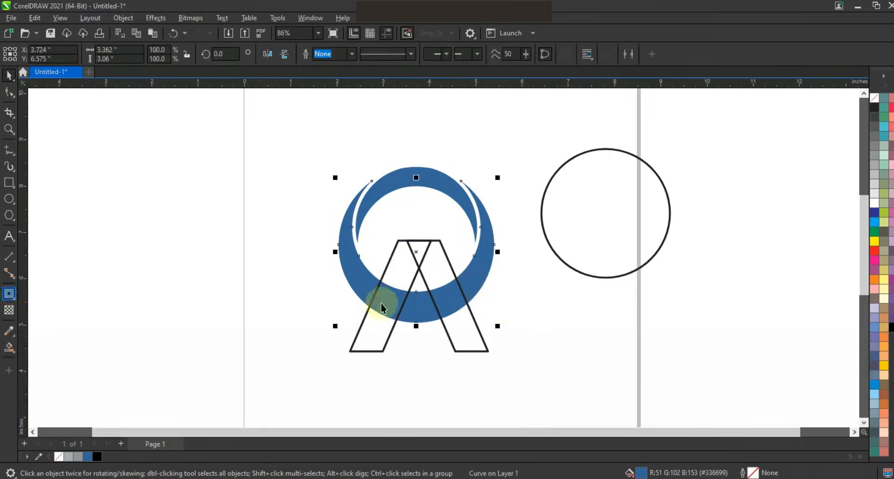
right_click(874, 113)
click(852, 125)
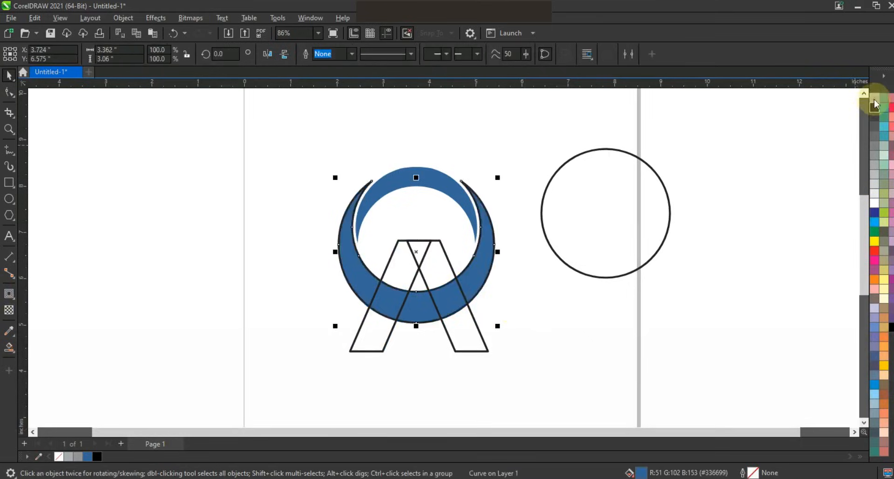
click(874, 97)
Add a one-step outside contour of about 0.085 inches to the outer crescent and break the contour apart
click(9, 294)
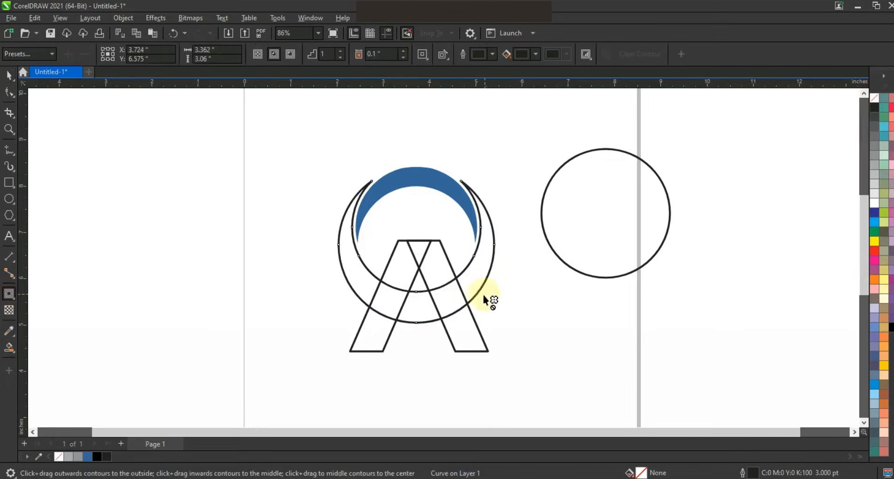
drag(479, 290, 498, 322)
click(9, 74)
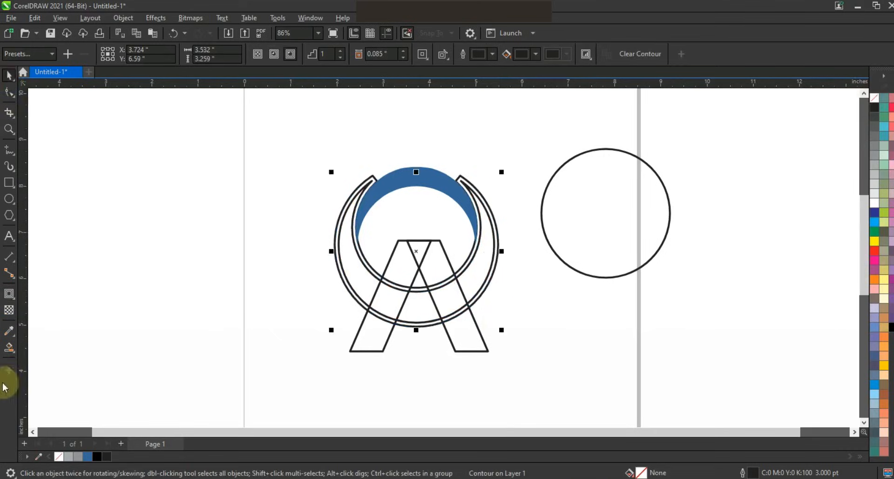
click(130, 18)
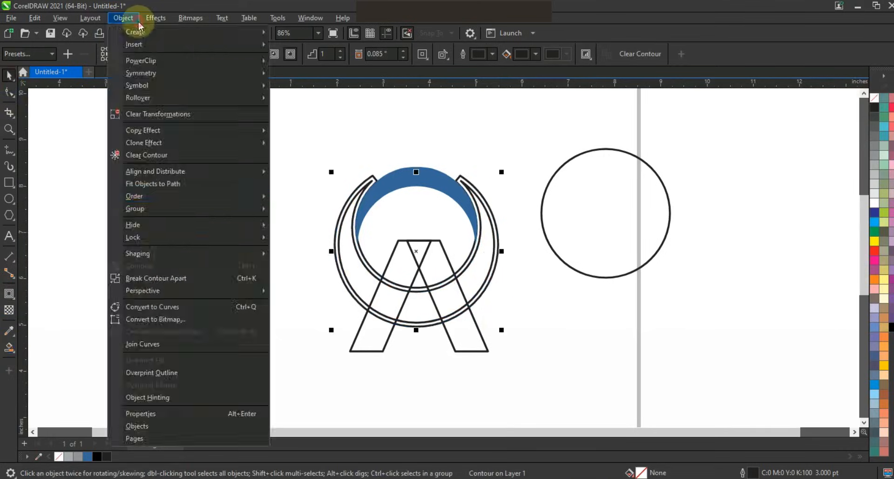
click(177, 277)
Draw a straight line about 1.48 inches long parallel to the left bar's outer edge, crossing the contoured crescent
key(F5)
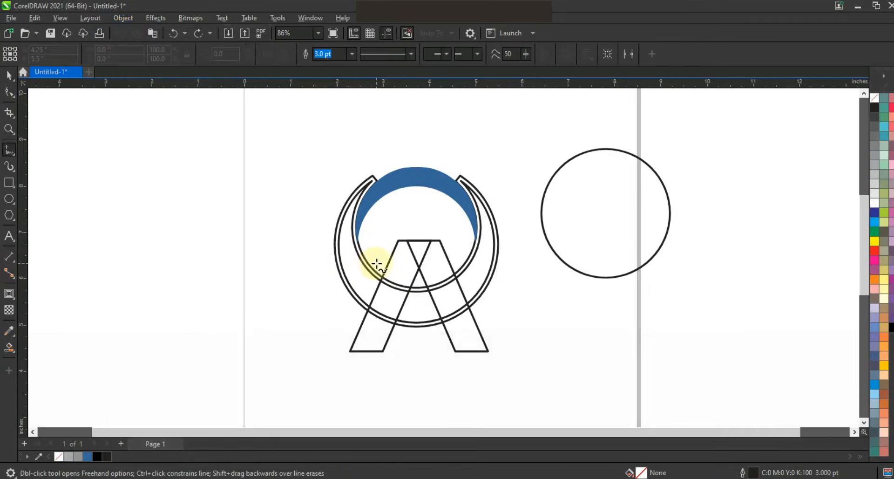
key(ctrl)
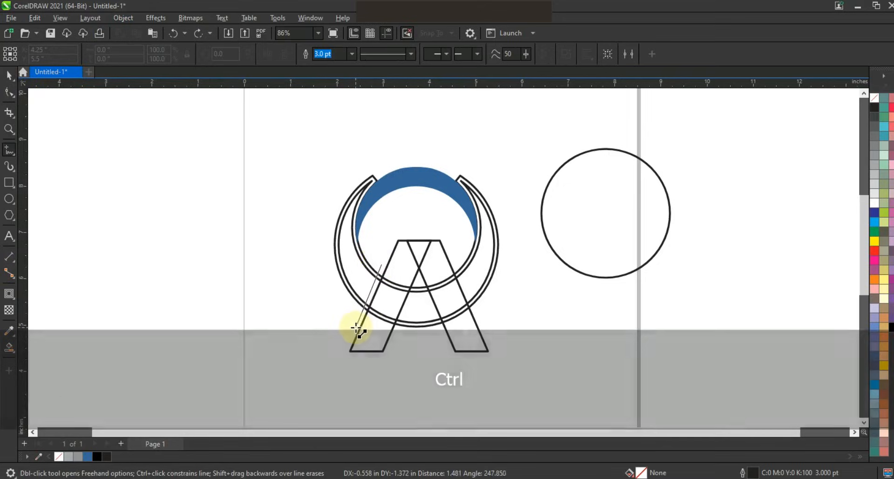
click(356, 327)
click(7, 347)
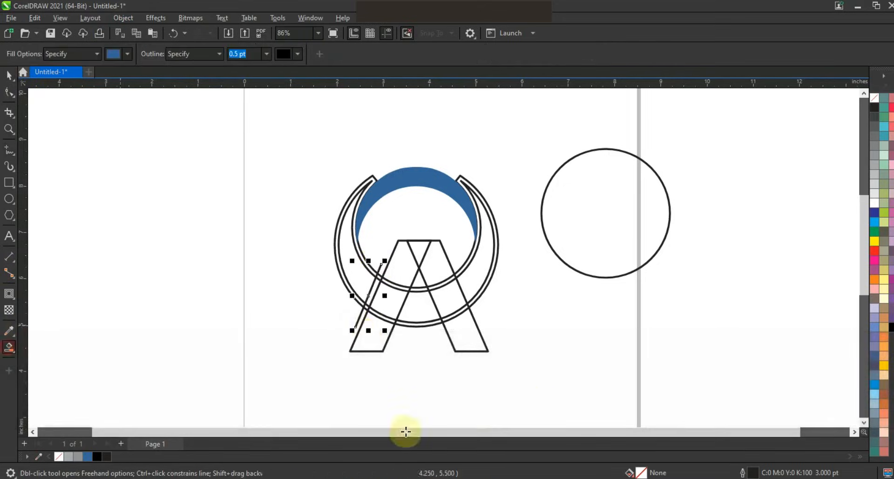
Smart Fill the right bar's lower and upper sections and the crescent's left part in blue, and delete the contour around the crescent
click(471, 340)
click(435, 265)
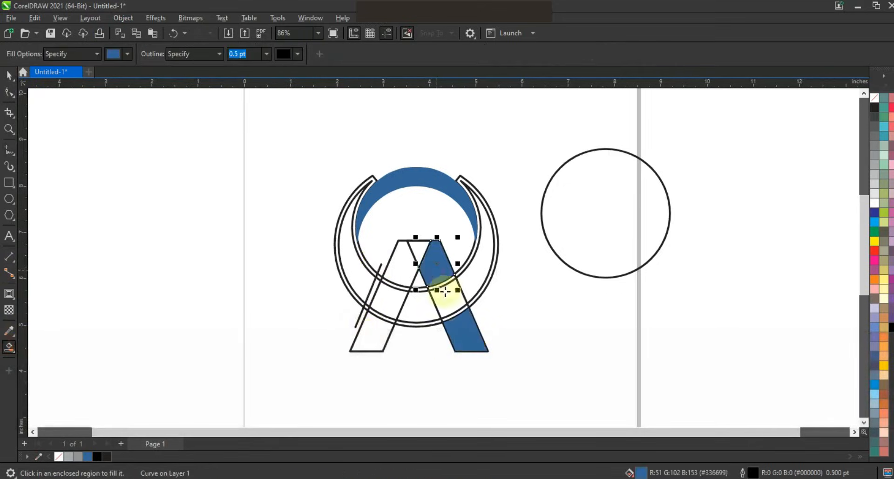
click(359, 280)
key(space)
click(175, 271)
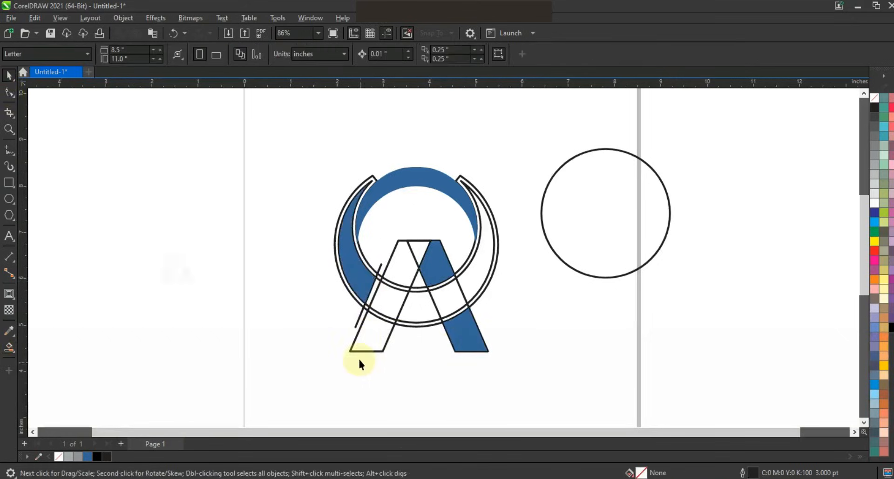
click(409, 325)
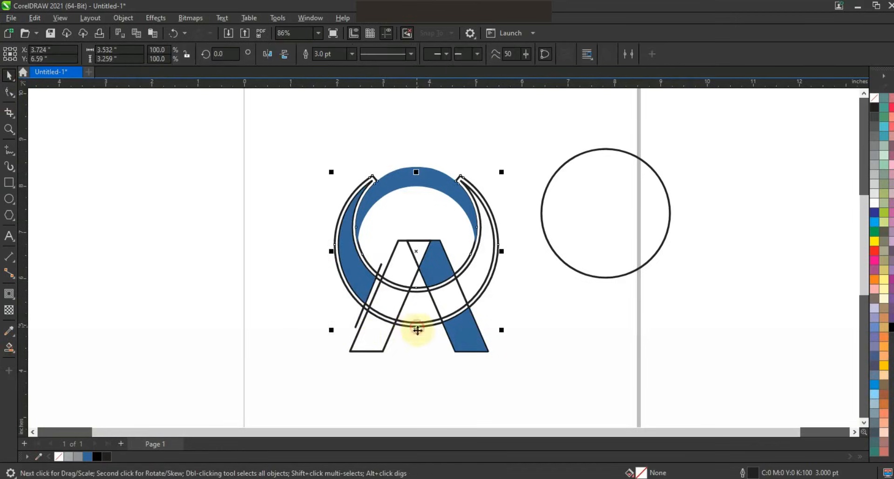
key(Delete)
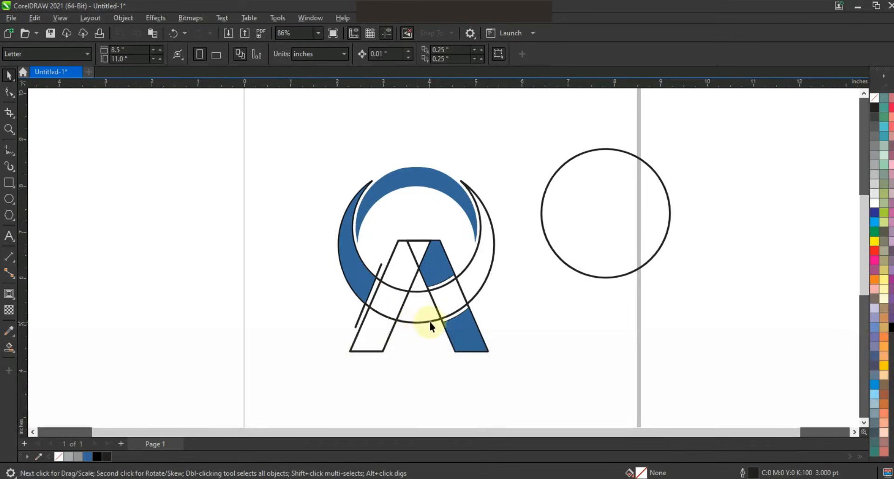
Smart Fill the left bar, the bars' overlap, the crescent between and across the bars, and the crescent's right part in blue
click(10, 348)
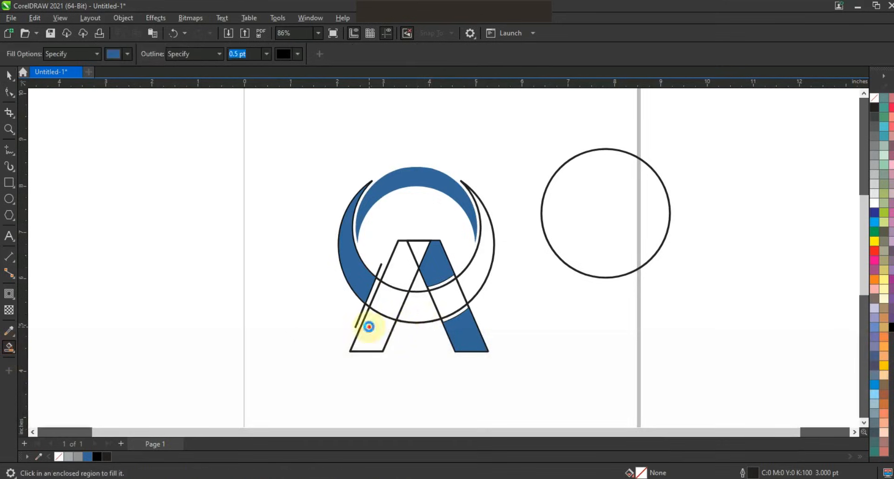
click(370, 323)
click(399, 270)
click(409, 255)
click(411, 305)
click(461, 295)
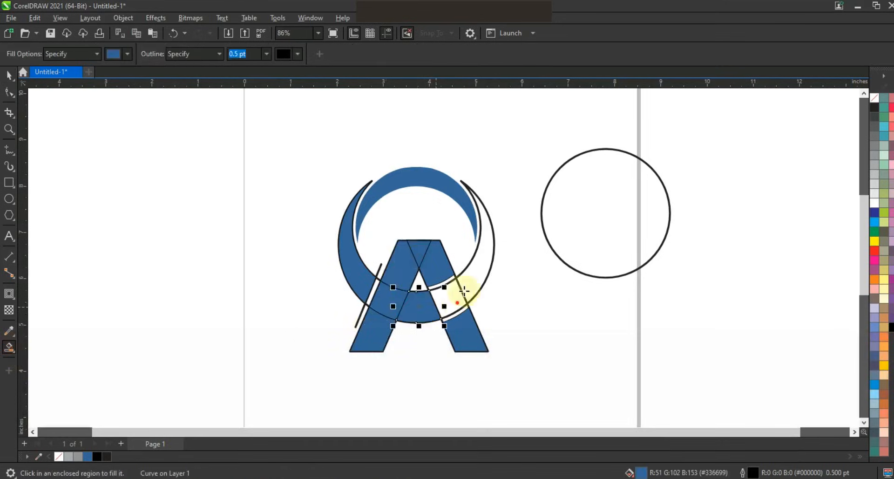
click(469, 275)
Weld the blue pieces of the left bar, the crossing band and the right crescent into one shape
click(9, 74)
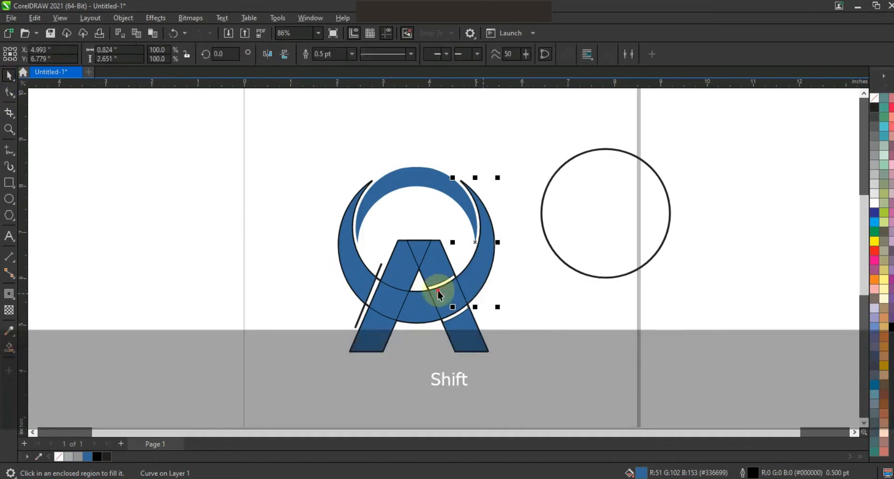
shift+click(389, 300)
shift+click(381, 350)
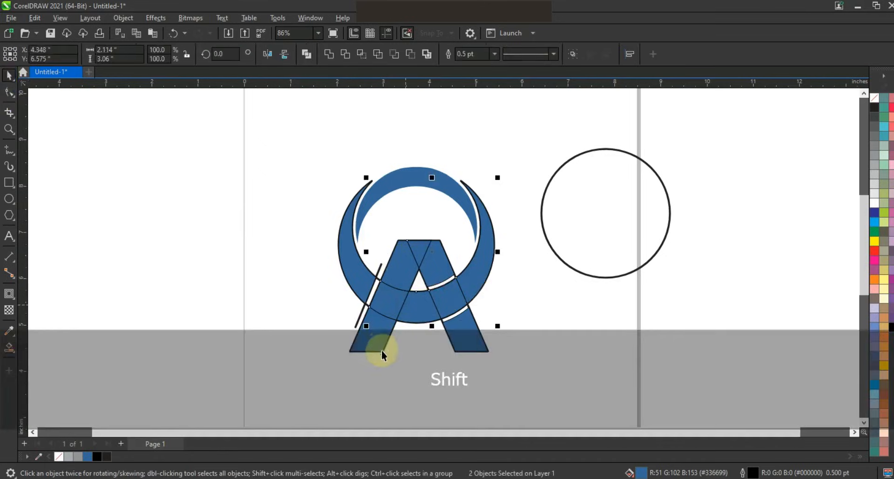
click(329, 54)
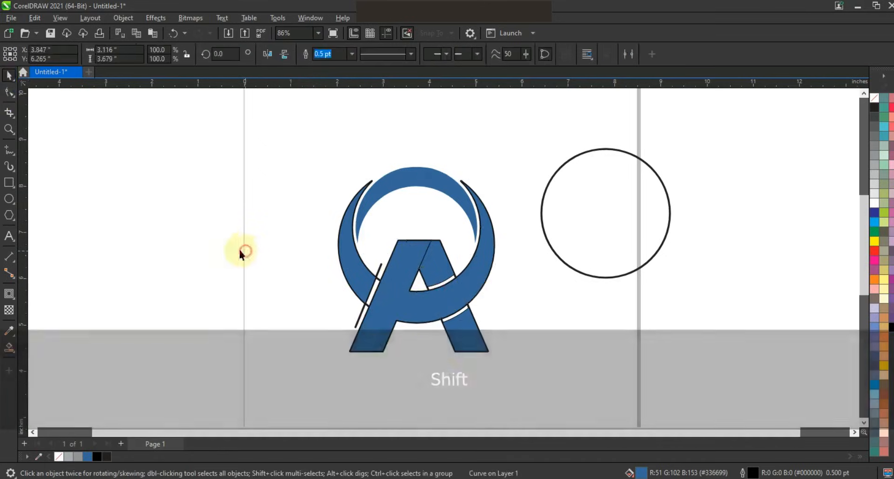
click(240, 251)
Delete the straight guide line, the spare circle and the leftover original crescent and bar outlines
click(363, 315)
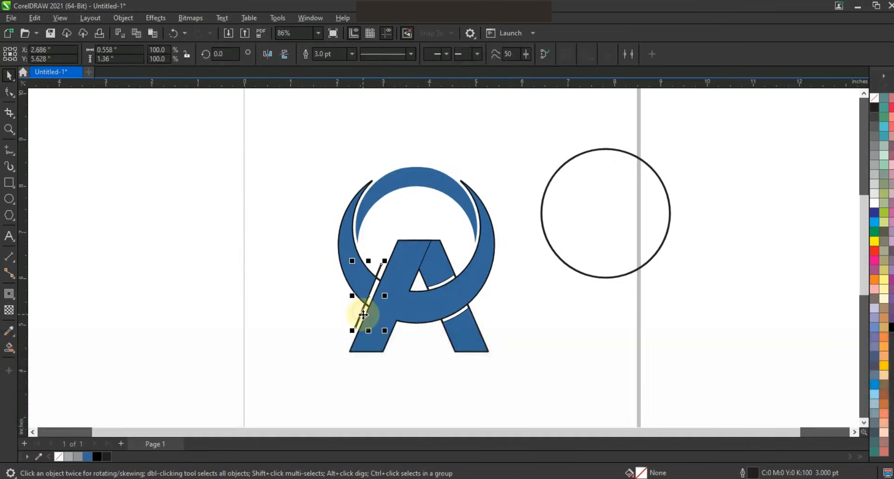
key(Delete)
drag(647, 281, 678, 321)
key(Delete)
Select all the blue logo shapes and remove their outlines
drag(554, 376, 305, 146)
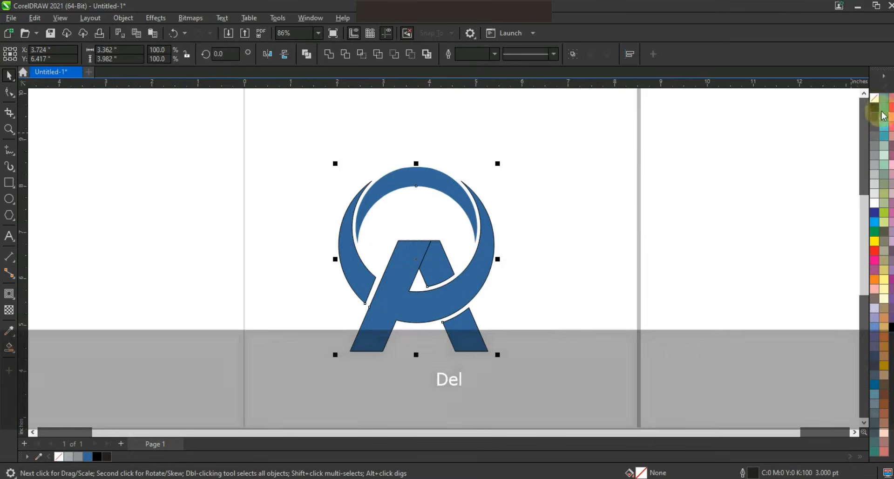
right_click(873, 99)
click(845, 109)
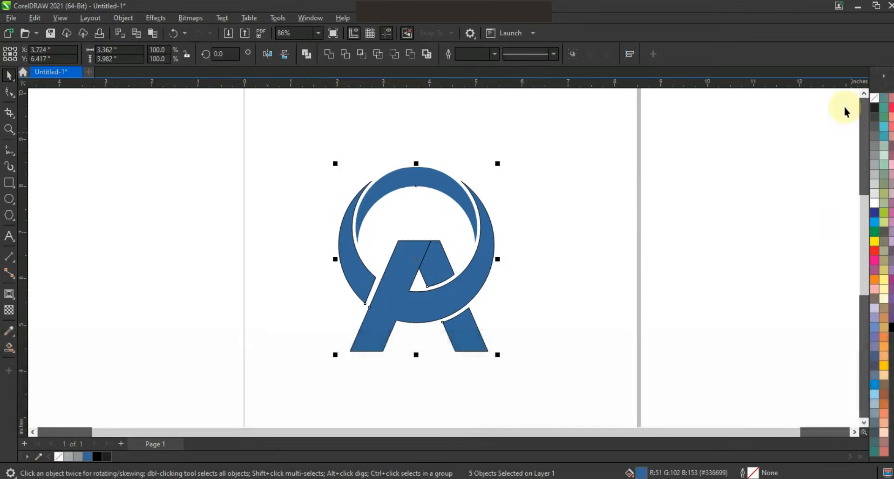
click(604, 235)
Recolor the welded left bar and crescent shape magenta, and darken its fill to purple C:59 M:100 Y:29 K:27
click(415, 312)
click(891, 280)
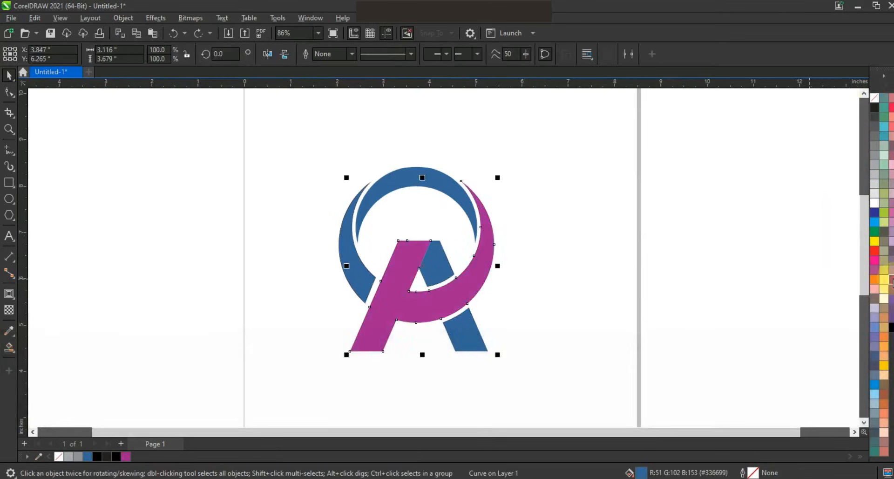
click(9, 347)
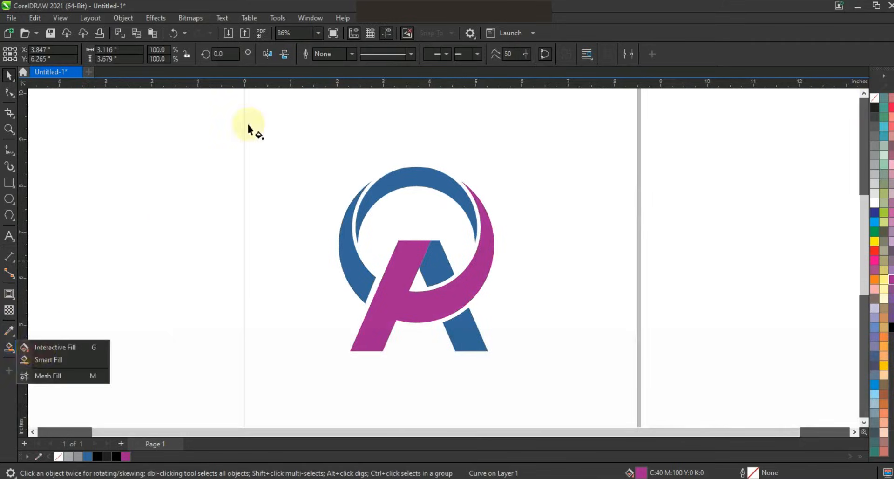
click(162, 53)
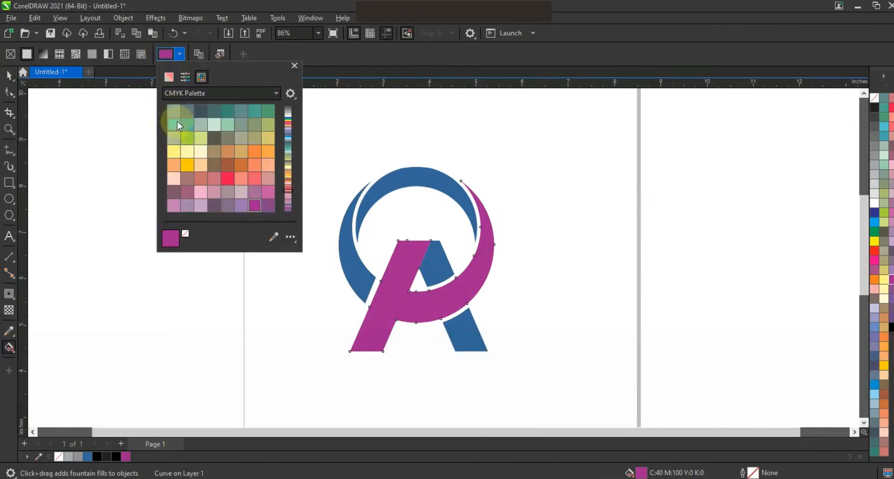
click(184, 77)
click(176, 80)
drag(216, 142, 227, 147)
click(8, 347)
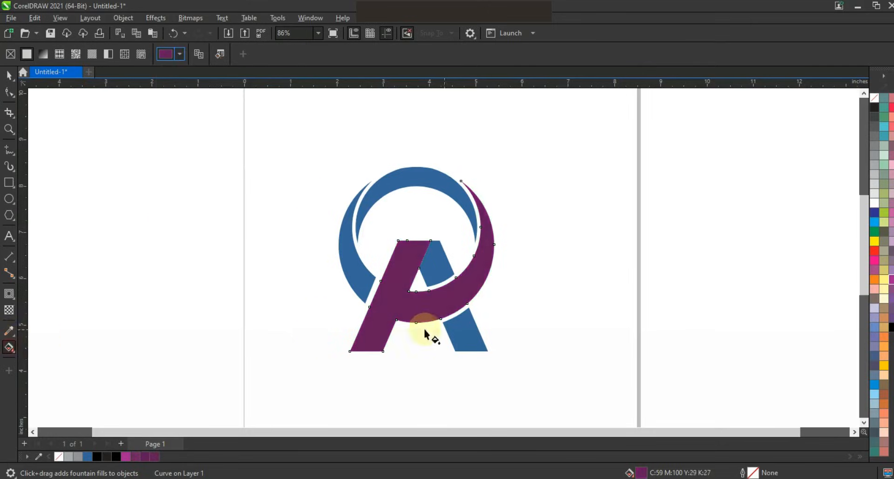
Apply an upward fountain fill to the welded shape from dark purple to light pink, with a magenta node at 35%
drag(429, 338, 418, 257)
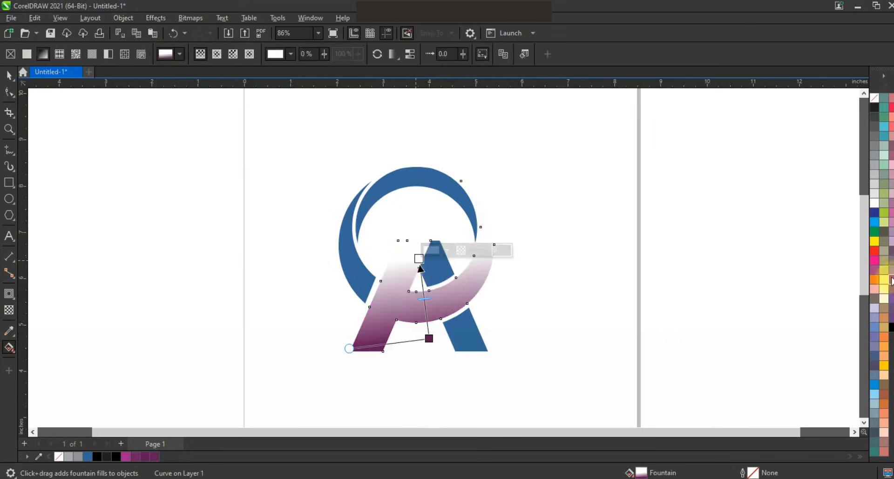
drag(430, 311, 424, 304)
drag(891, 165, 414, 235)
drag(429, 339, 432, 349)
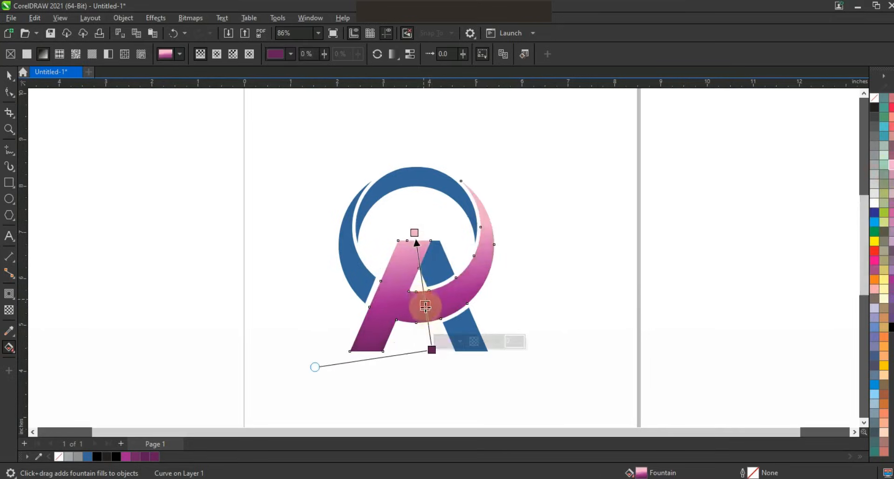
click(425, 305)
click(9, 74)
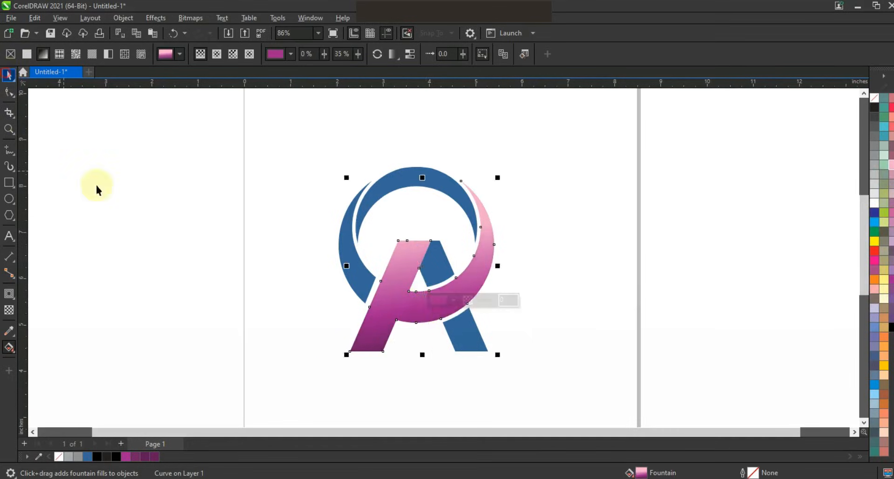
Weld the upper and lower blue pieces of the right bar into one object
click(114, 214)
click(429, 260)
shift+click(462, 330)
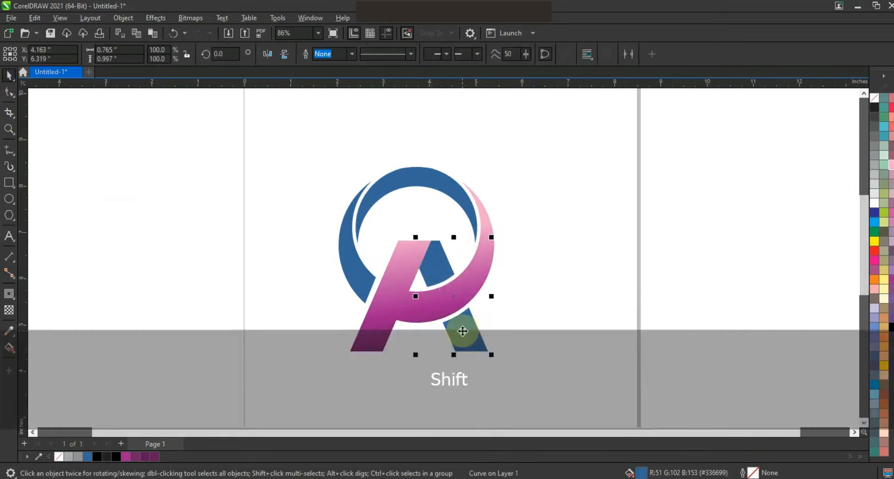
click(333, 56)
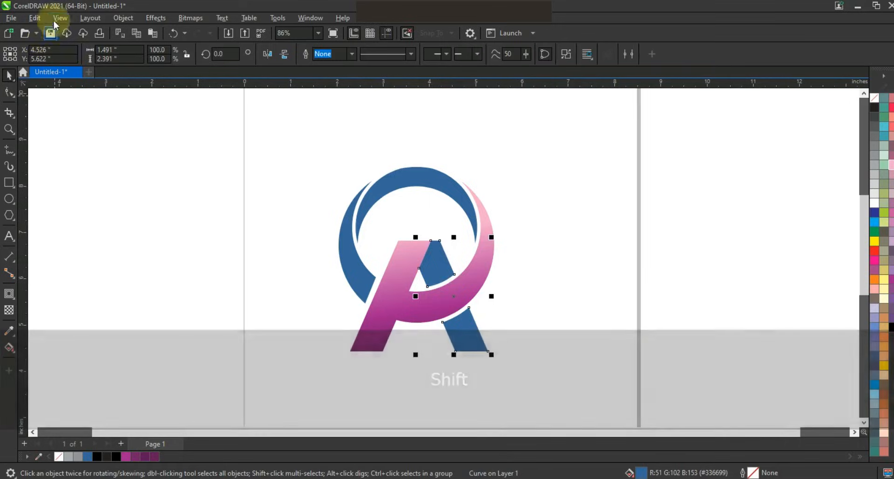
Copy only the fill property from the purple-to-pink welded shape onto the right bar
click(60, 18)
mouse_move(35, 17)
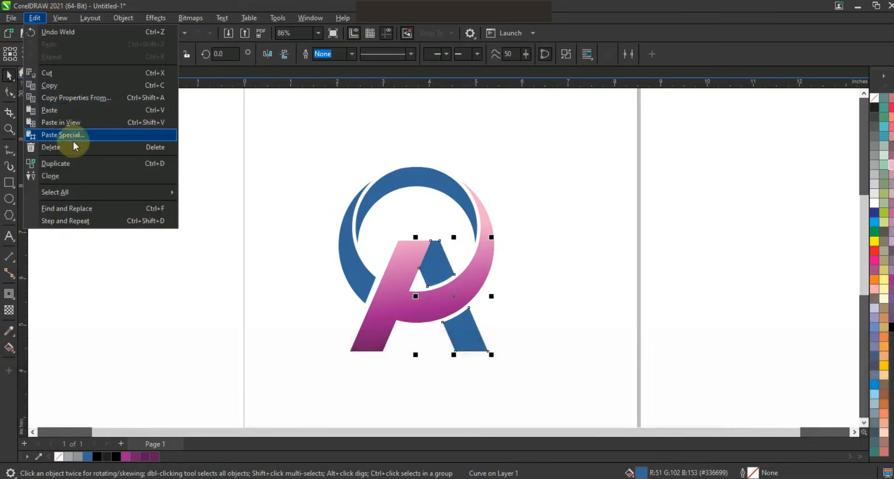
click(70, 97)
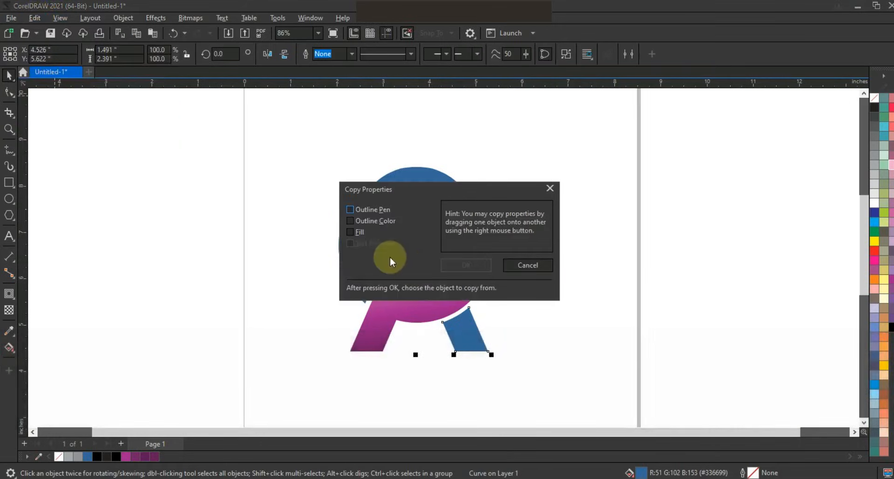
click(361, 232)
click(466, 264)
click(393, 298)
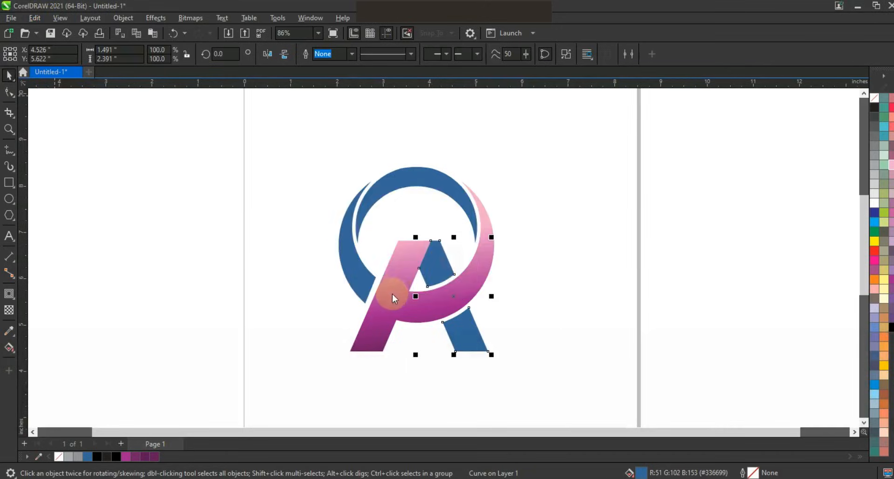
Reverse the right bar's fountain fill to run from dark purple at its upper end to light pink at its foot
key(g)
drag(453, 331, 467, 347)
drag(434, 269, 420, 273)
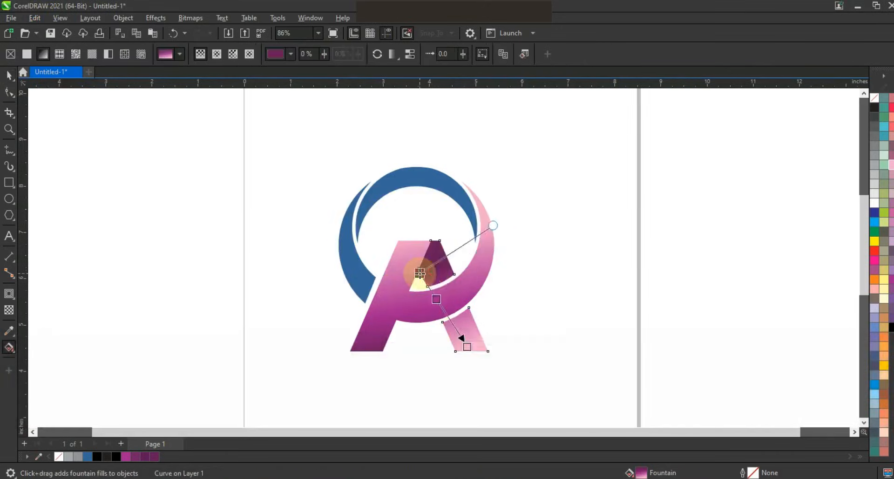
key(space)
Fill the left crescent piece and the upper crescent with orange
click(347, 233)
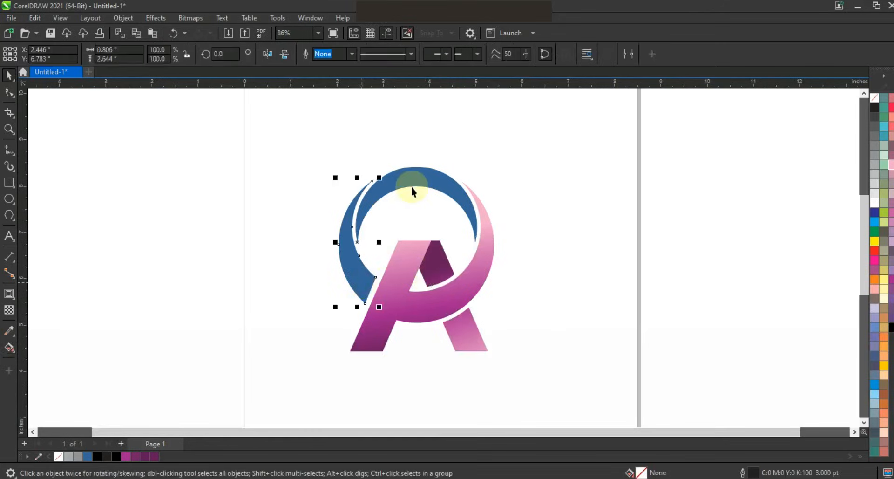
shift+click(409, 180)
click(875, 280)
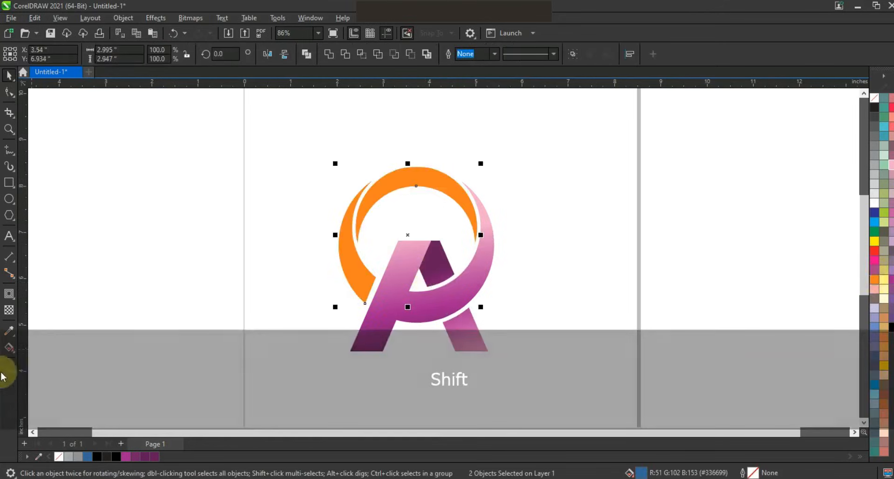
click(297, 267)
Apply a fountain fill to the left crescent piece from orange at its lower end through orange to golden yellow at its tip
ctrl+click(357, 274)
key(g)
drag(373, 291, 343, 204)
drag(364, 259, 360, 254)
drag(883, 365, 347, 205)
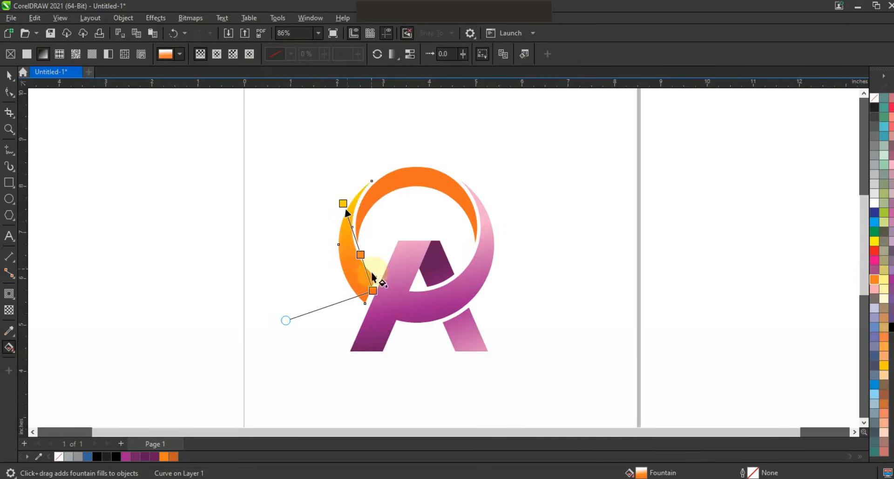
Copy the left crescent's orange-to-yellow fountain fill onto the upper crescent, and finish the gradient on the outer left slice
click(9, 74)
click(409, 190)
key(ctrl+shift+a)
click(459, 261)
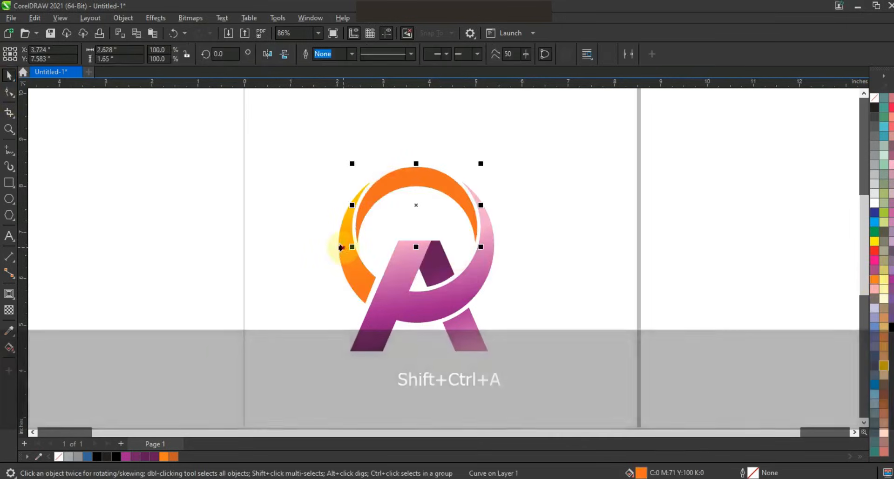
click(343, 236)
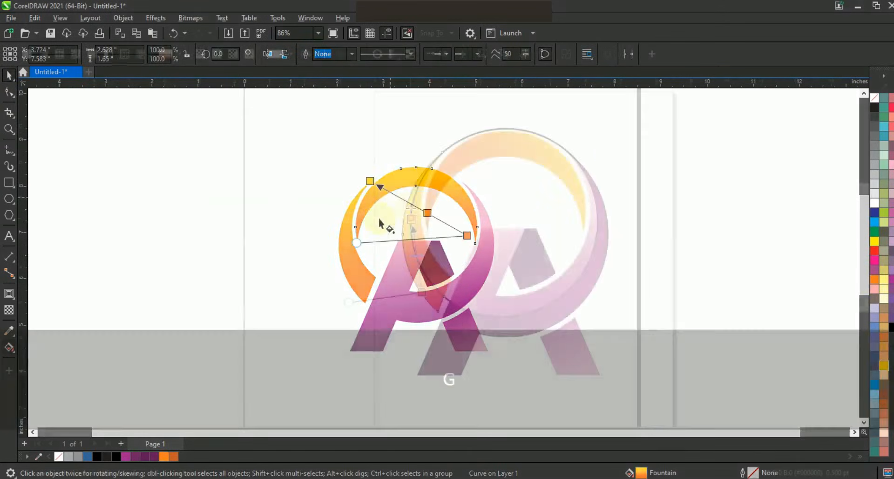
click(407, 254)
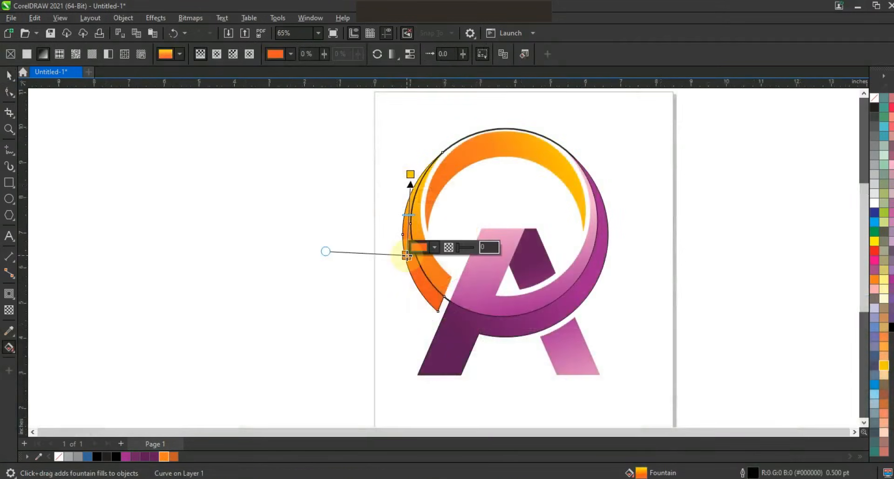
key(space)
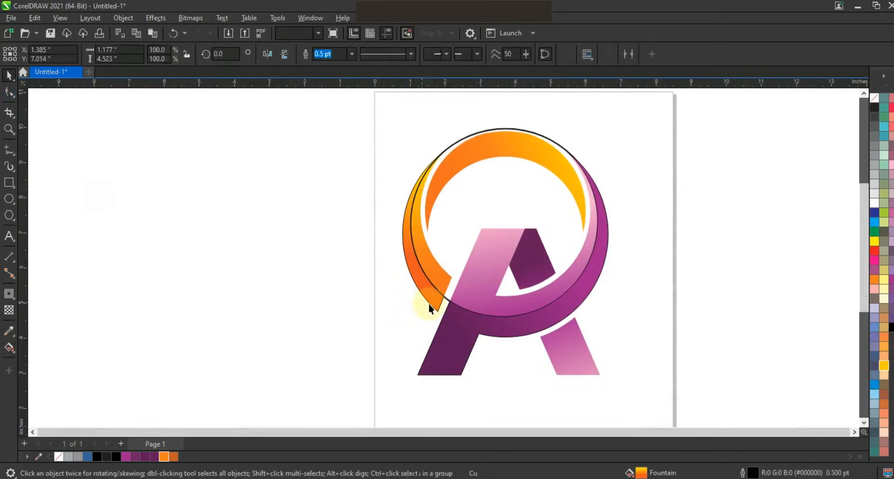
Move the outlined circle down and scale it to 82%, about 4.44 inches across, so it passes through the upper crescent
click(444, 308)
drag(443, 319, 443, 319)
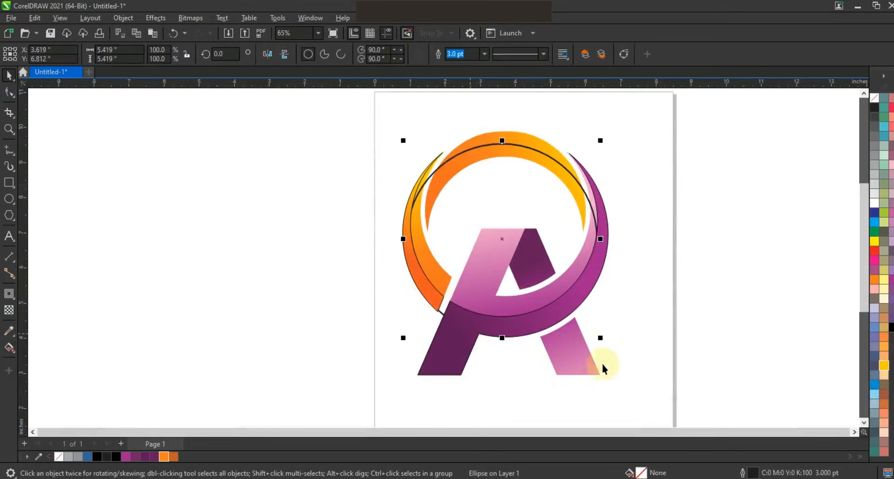
drag(601, 338, 582, 319)
drag(501, 244, 505, 226)
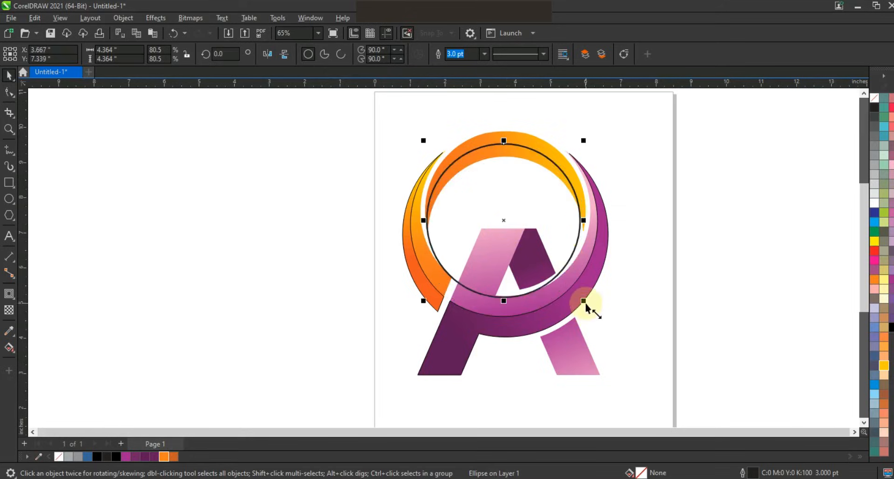
drag(585, 304, 588, 307)
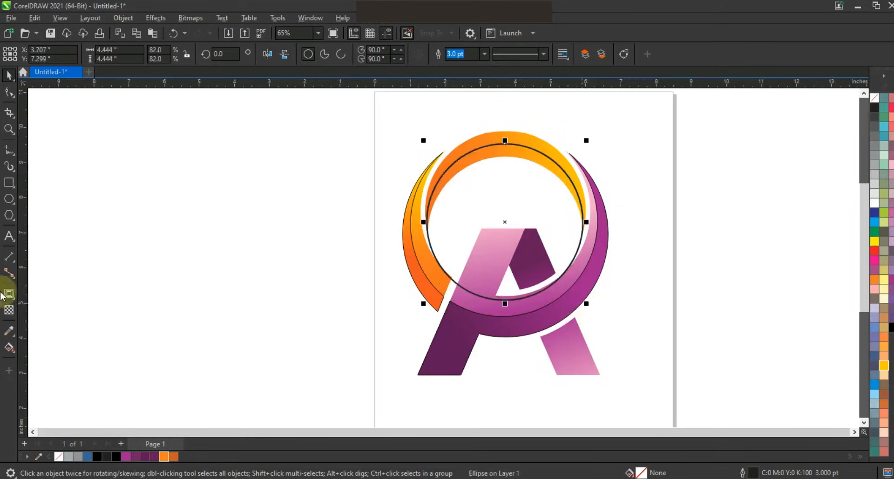
Create a separate filled slice from the upper crescent's inner area bounded by the circle, and shade it a deeper orange
click(11, 353)
click(42, 359)
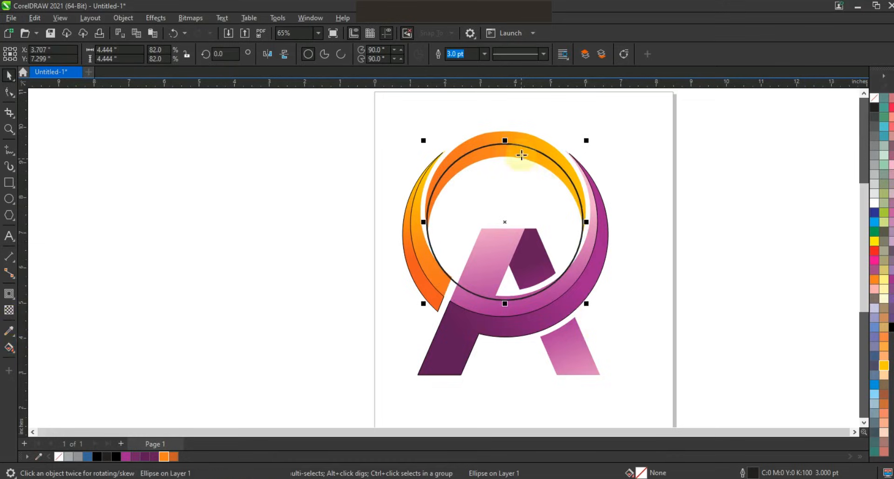
click(518, 150)
click(9, 75)
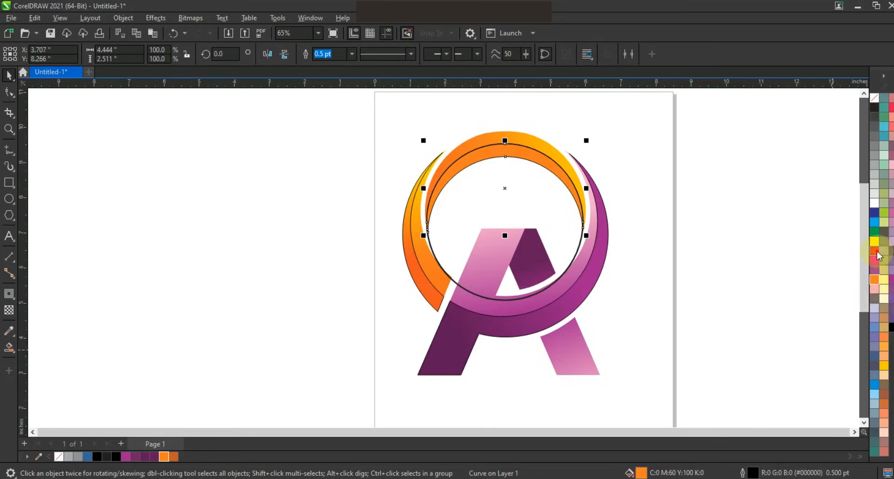
click(680, 272)
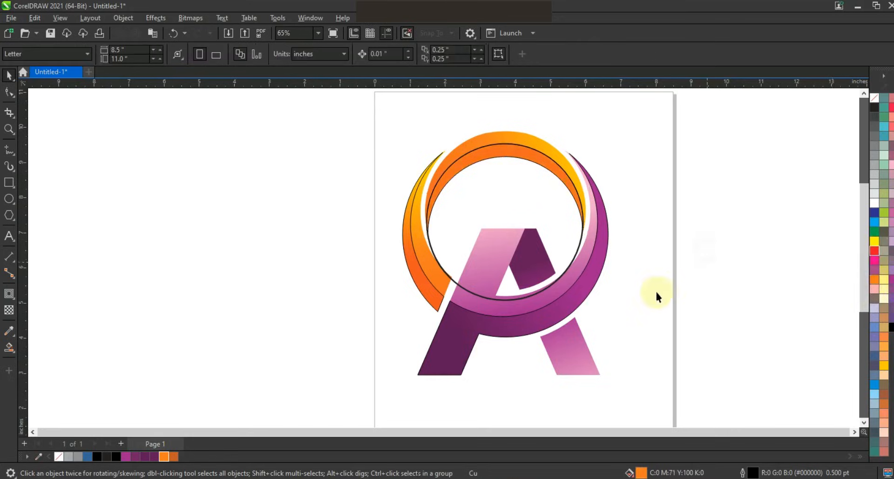
Delete the black guide circle and remove the outlines from all the logo shapes
click(575, 253)
key(Delete)
drag(646, 118, 363, 396)
right_click(874, 98)
click(860, 106)
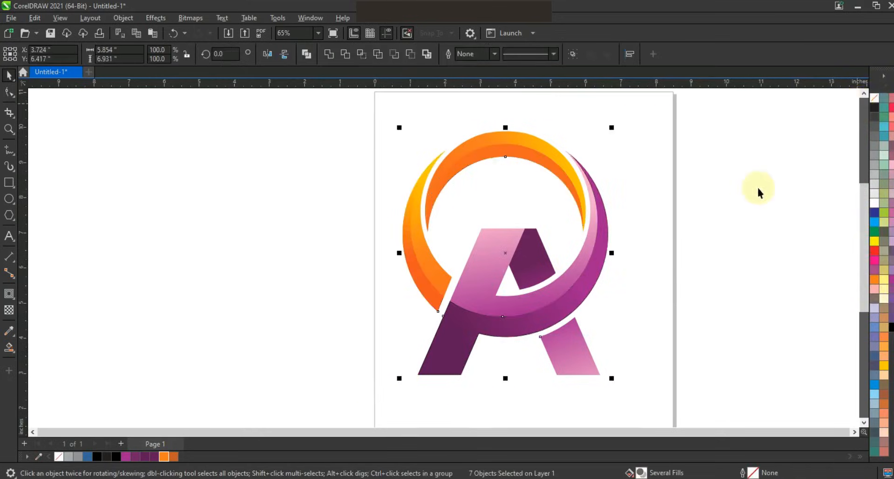
click(707, 292)
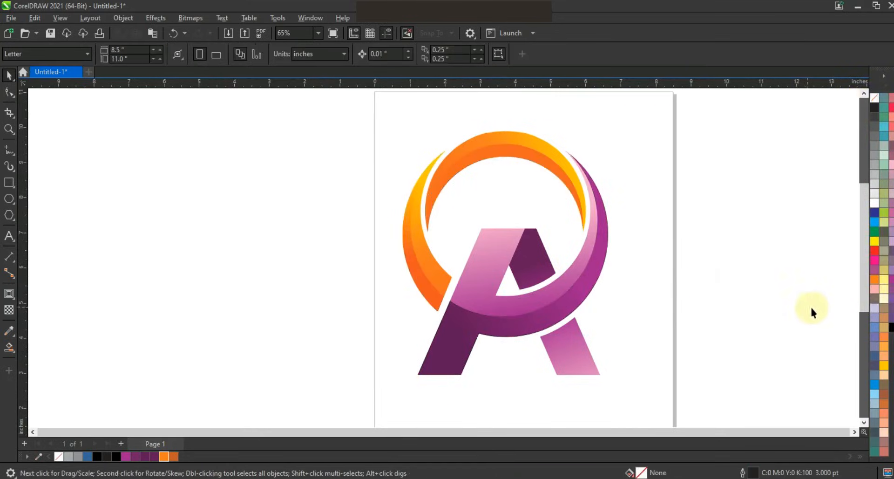
Try to split the A's right bar with a slanted line about 5.4 inches long, filling its outer slices as separate blue shapes
click(8, 151)
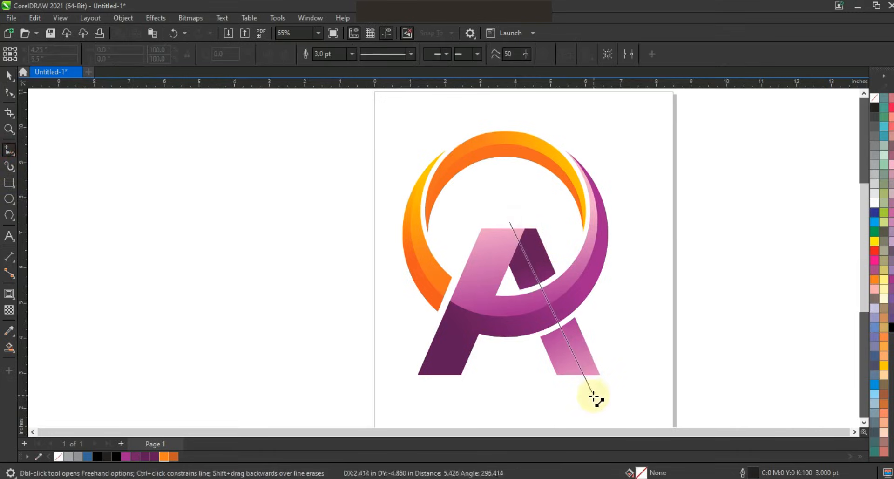
click(592, 397)
click(13, 350)
click(587, 353)
click(537, 258)
click(8, 76)
key(space)
click(586, 351)
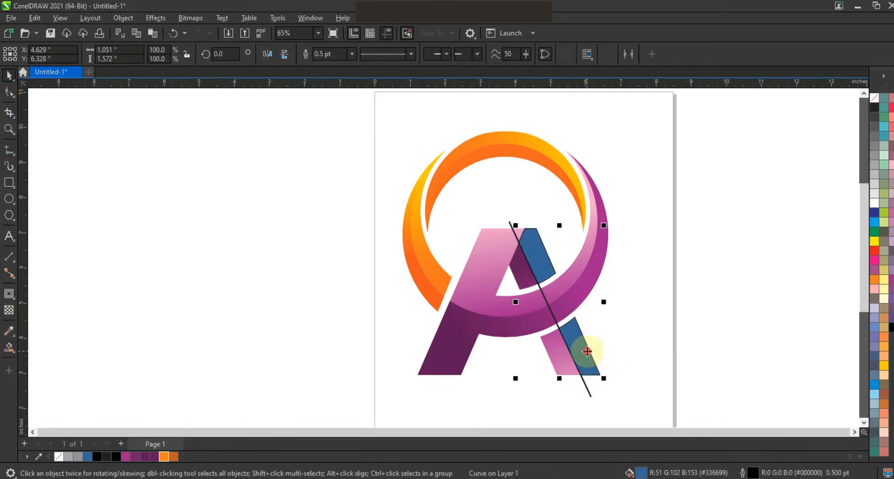
click(654, 351)
Undo the dividing line and the blue slices on the A's right bar
key(ctrl+z)
key(ctrl+z)
key(ctrl+z)
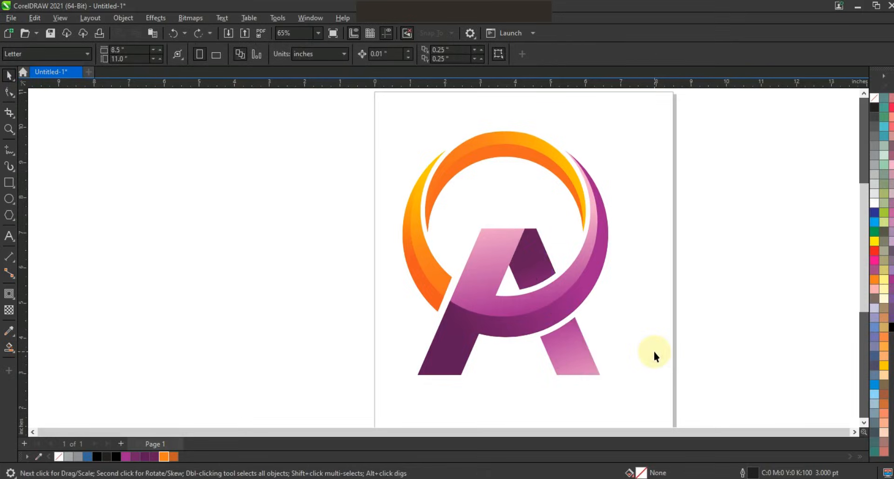
scroll(393, 197, down, 2)
click(9, 130)
drag(352, 138, 595, 322)
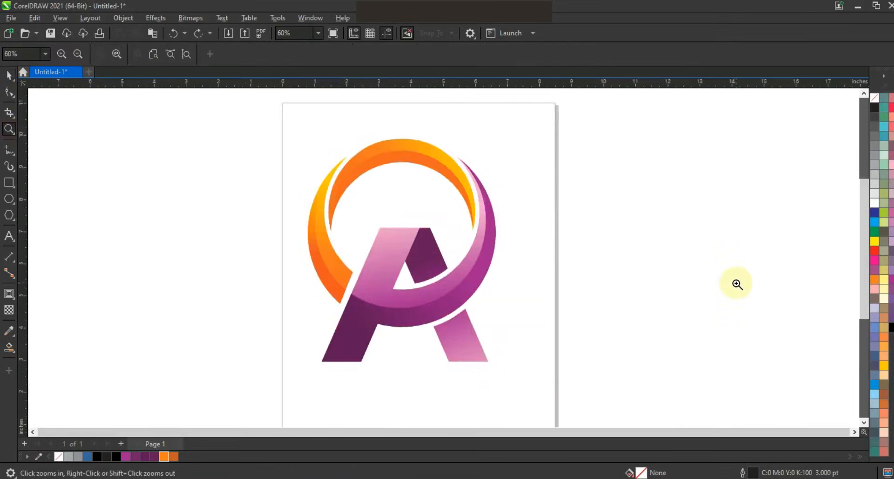